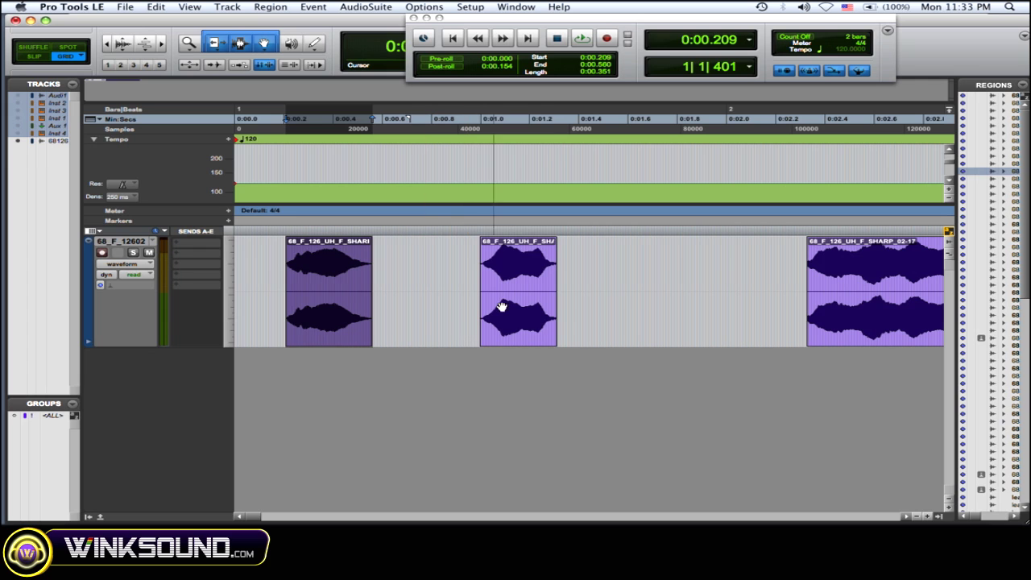
Play the vocal regions from just before the first region, at about 0.084 s
{"action": "left_click", "coordinate": [255, 281]}
{"action": "key", "text": "space"}
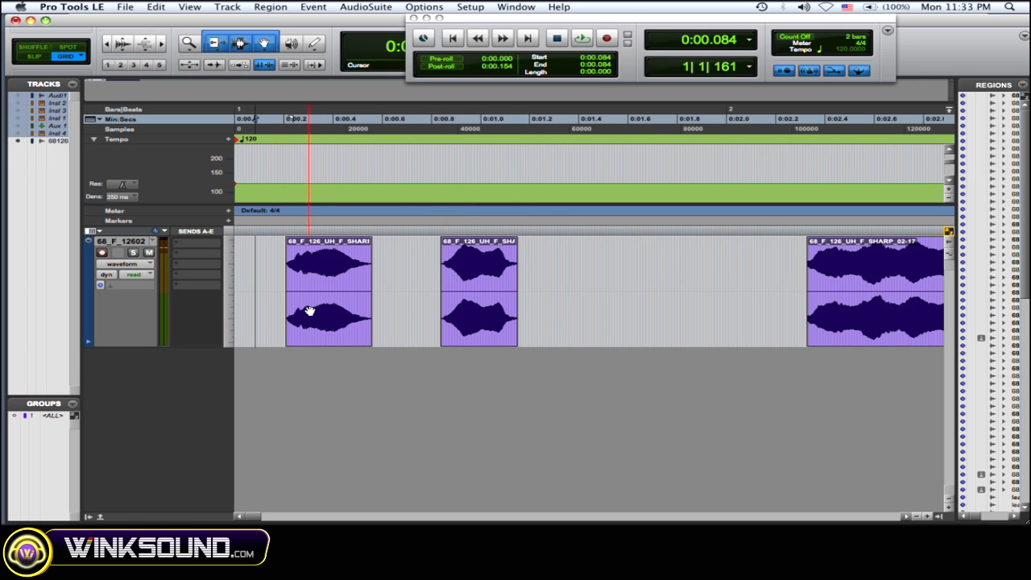
Preview the first region in the Vari-Fi AudioSuite plug-in and process it with the play rate change set to speed up
{"action": "left_click", "coordinate": [328, 331]}
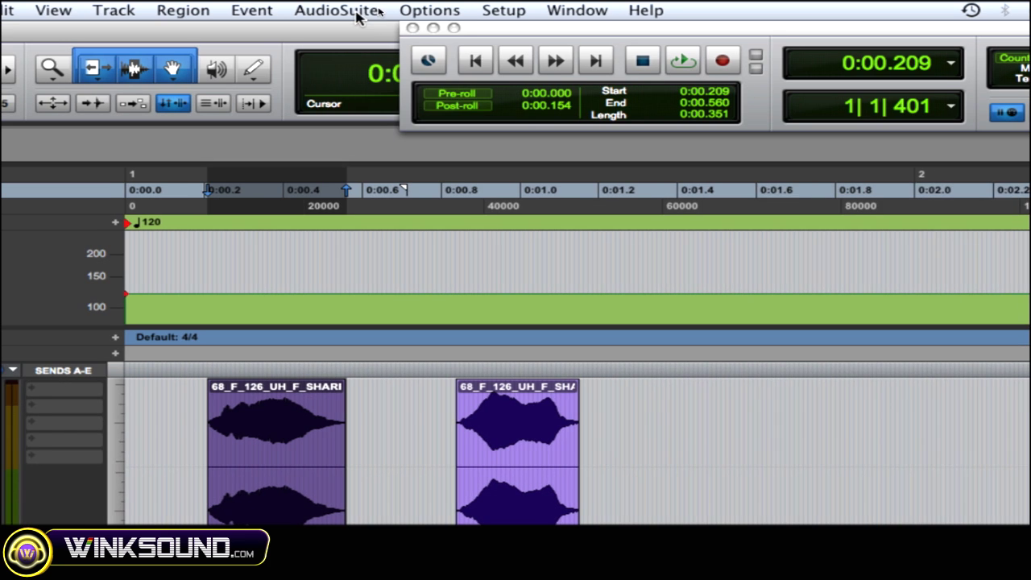
{"action": "left_click", "coordinate": [366, 6]}
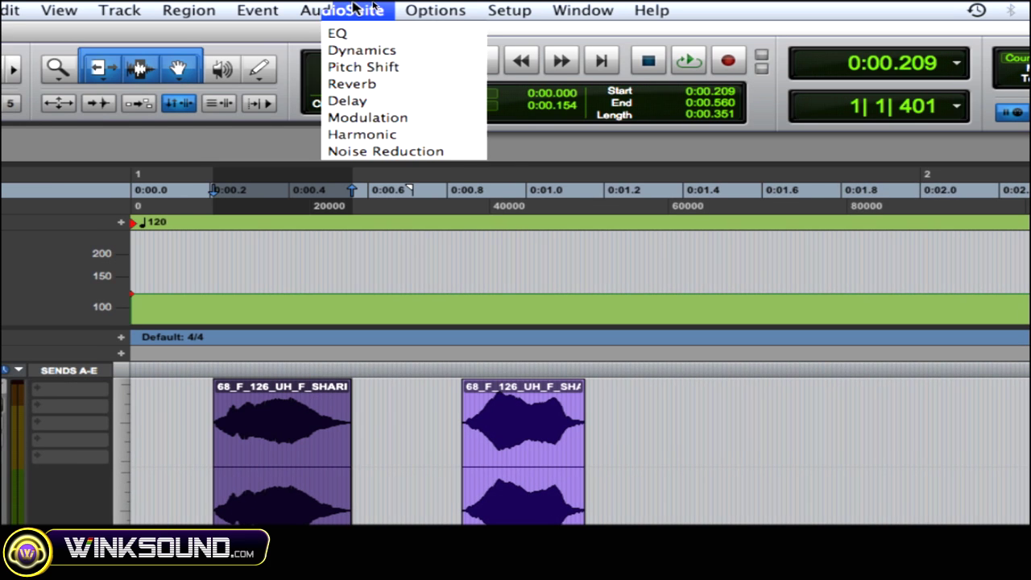
{"action": "mouse_move", "coordinate": [385, 58]}
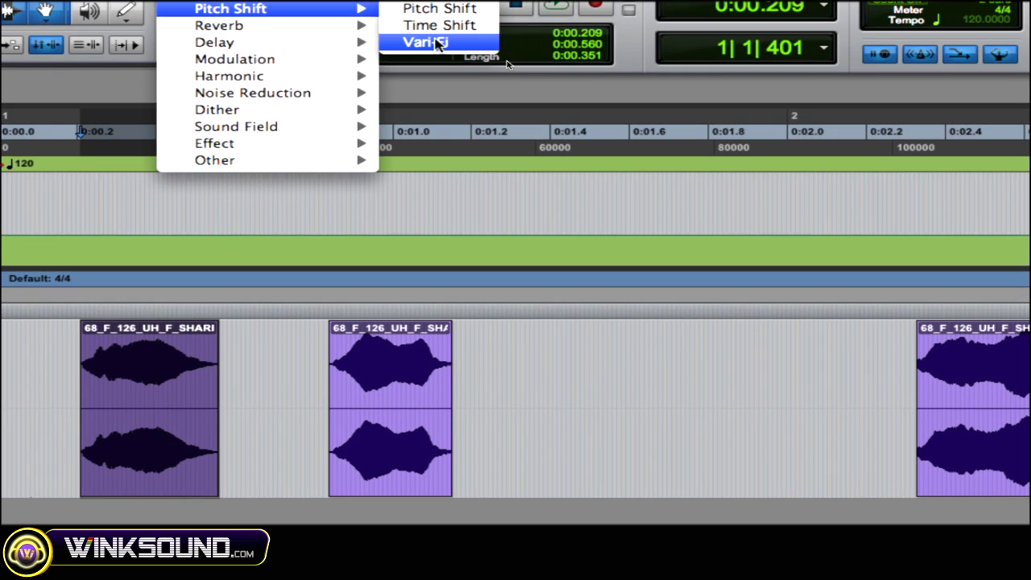
{"action": "left_click", "coordinate": [431, 43]}
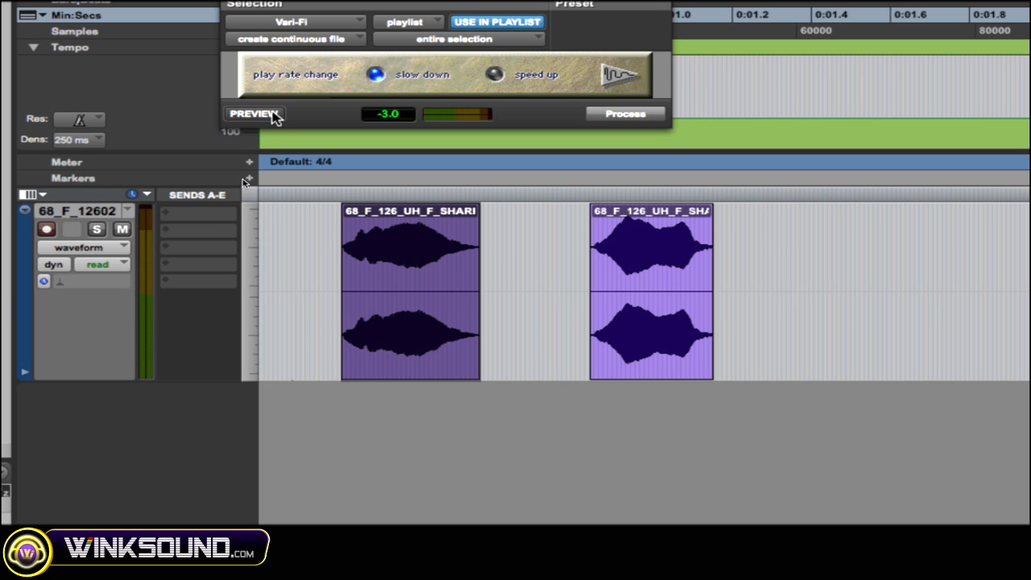
{"action": "left_click", "coordinate": [272, 115]}
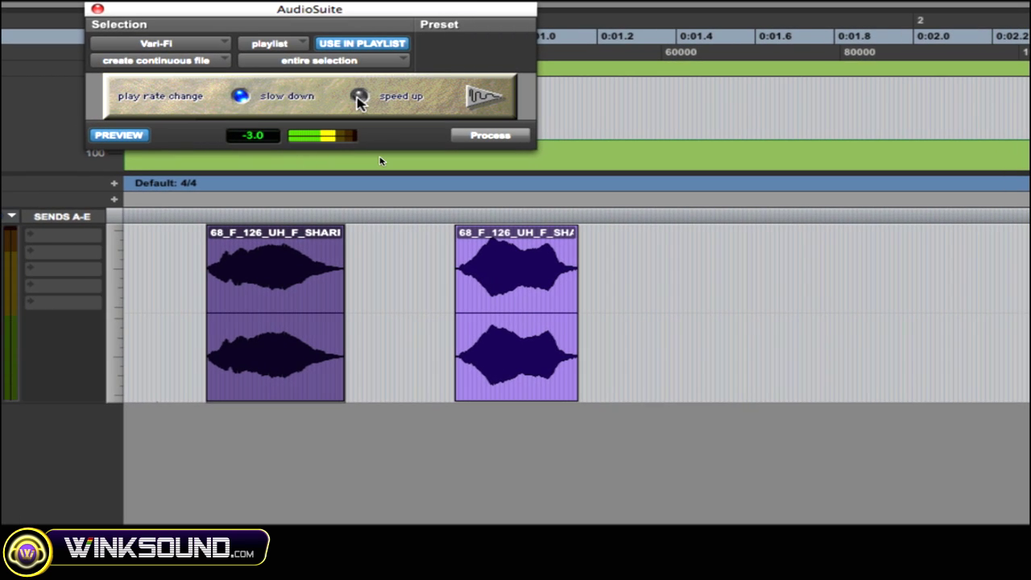
{"action": "left_click", "coordinate": [360, 96]}
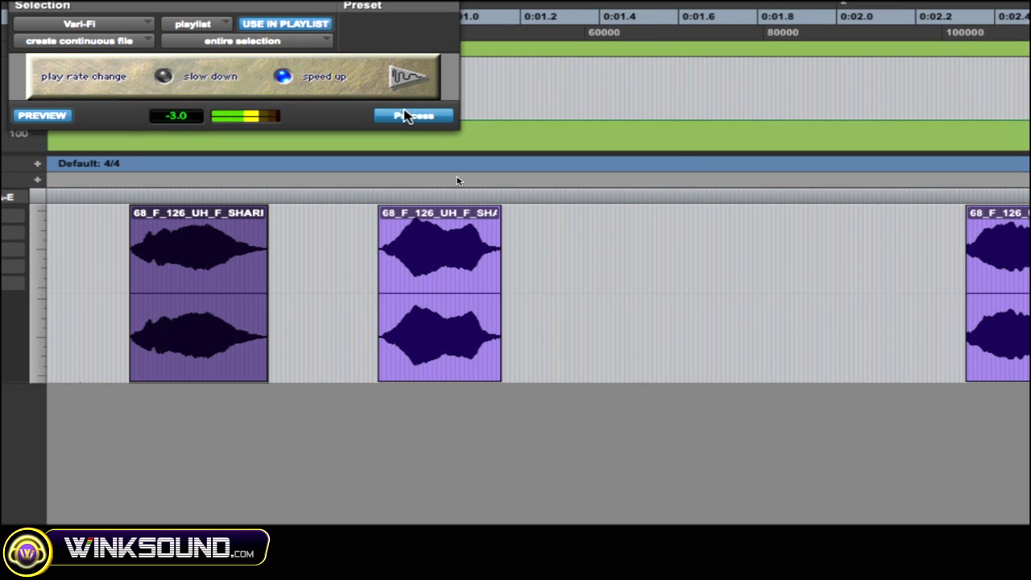
{"action": "left_click", "coordinate": [490, 136]}
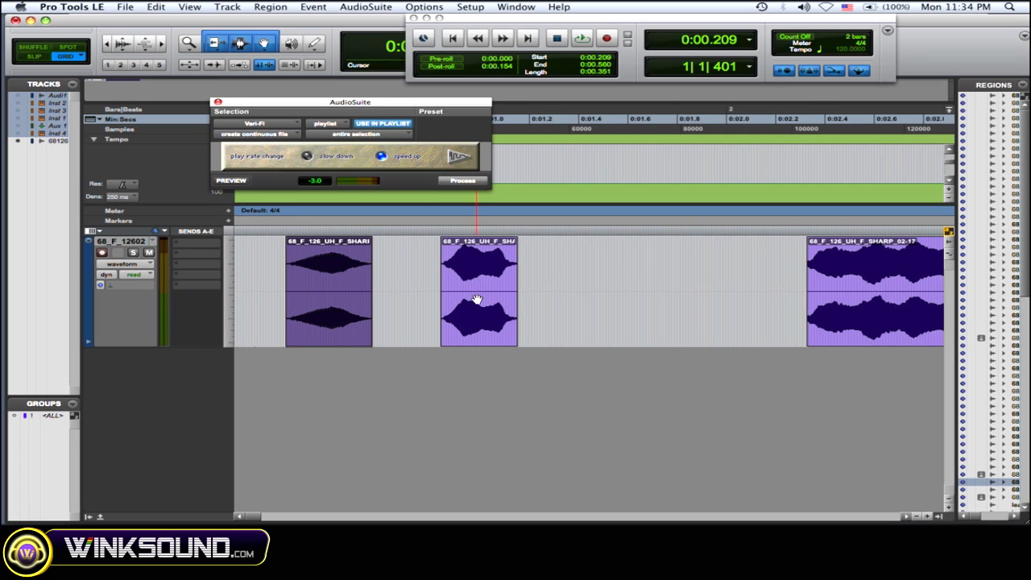
Process the second region with Vari-Fi and close the AudioSuite window
{"action": "left_click", "coordinate": [476, 300]}
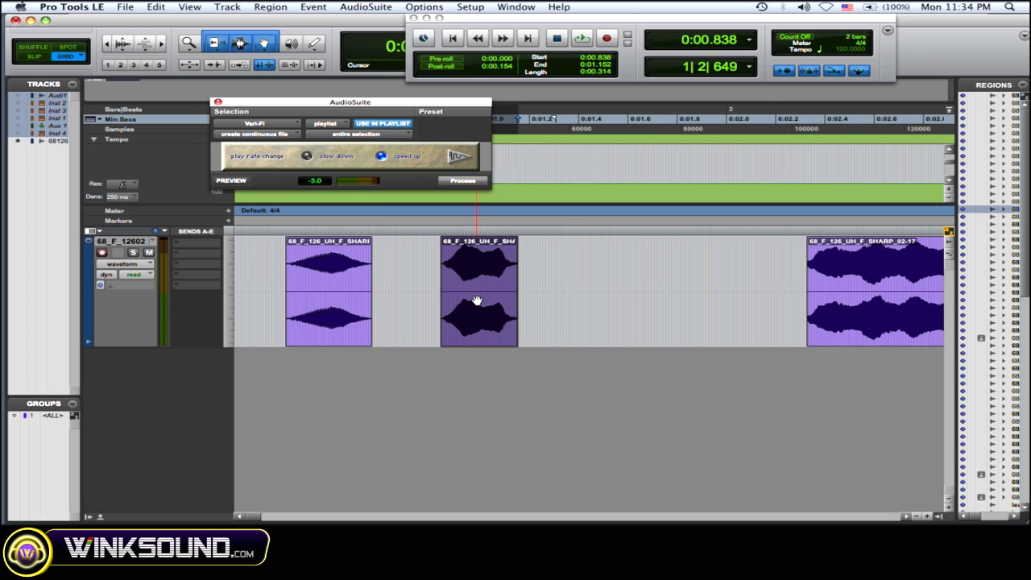
{"action": "left_click_drag", "start_coordinate": [369, 103], "coordinate": [396, 112]}
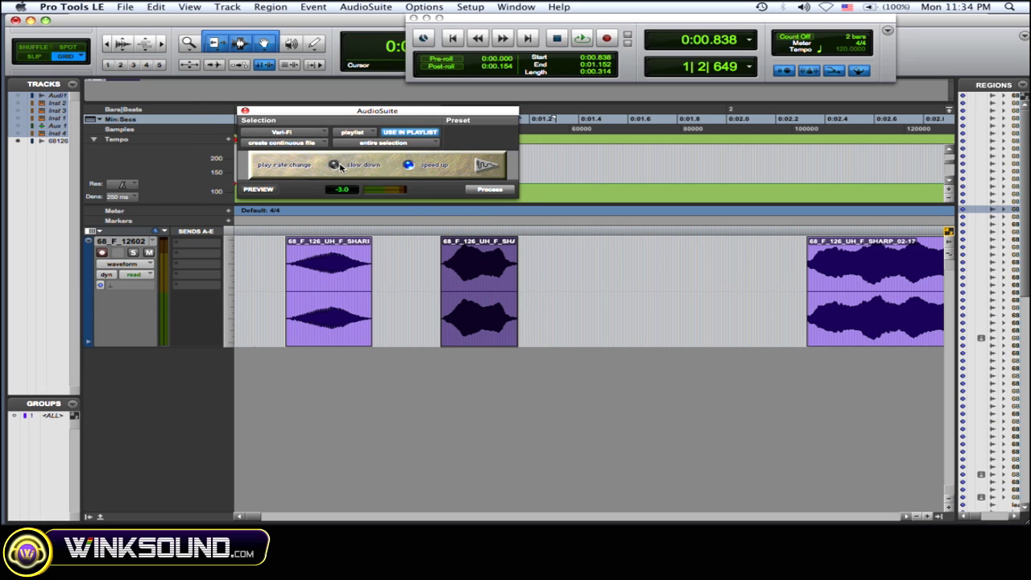
{"action": "left_click", "coordinate": [492, 190]}
{"action": "left_click", "coordinate": [245, 111]}
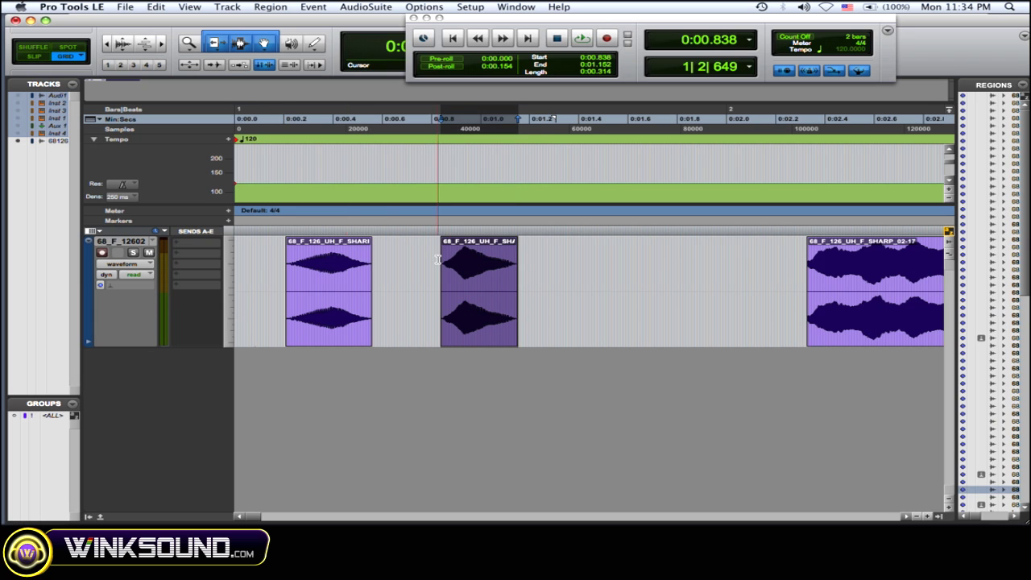
Move the second region up against the end of the first region and play from the session start
{"action": "left_click_drag", "start_coordinate": [485, 309], "coordinate": [417, 307]}
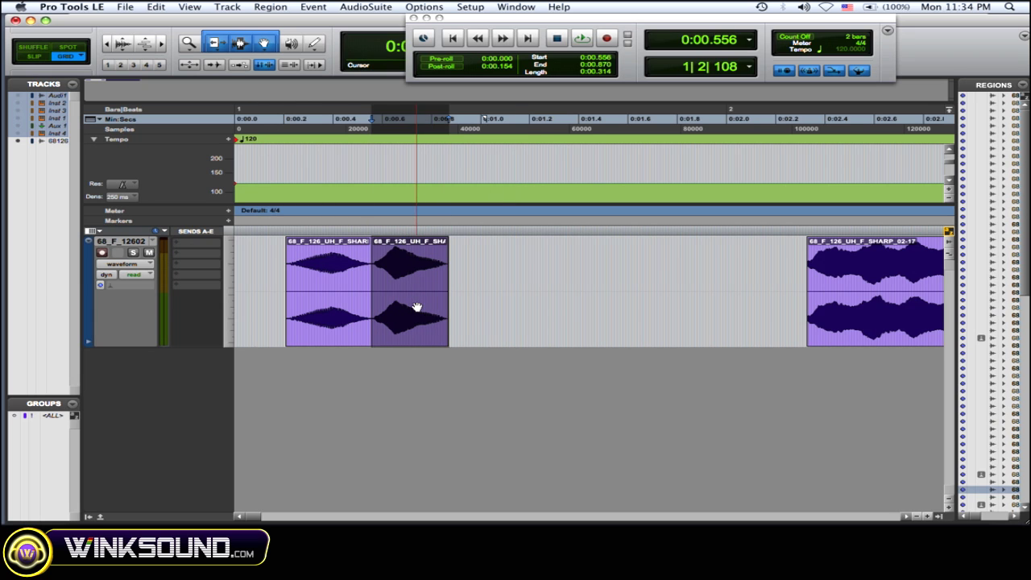
{"action": "key", "text": "Return"}
{"action": "key", "text": "space"}
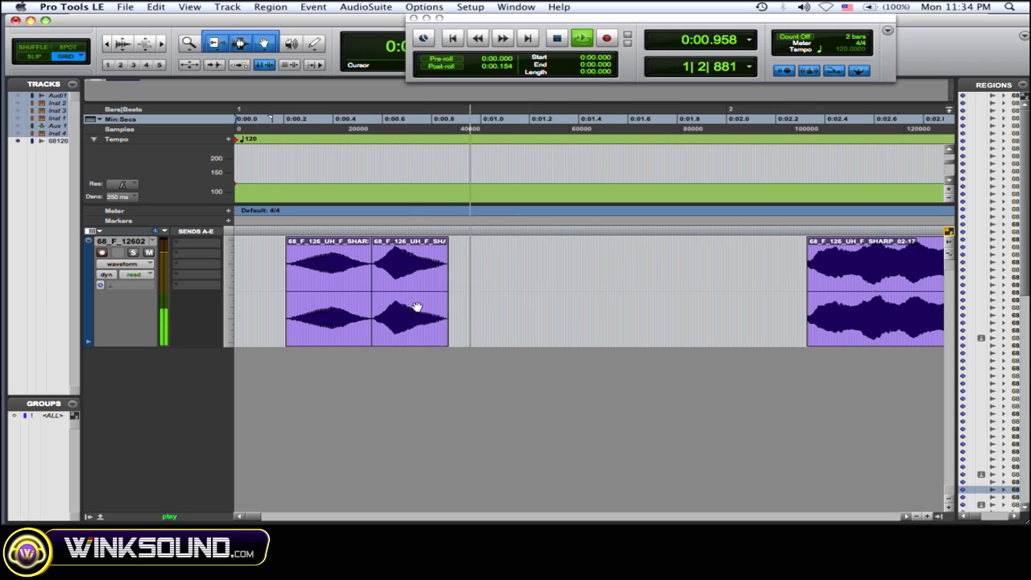
Move the two regions apart, starting the first at about 0.284 s and the second at about 0.924 s
{"action": "left_click_drag", "start_coordinate": [417, 307], "coordinate": [506, 332]}
{"action": "left_click_drag", "start_coordinate": [333, 315], "coordinate": [352, 315]}
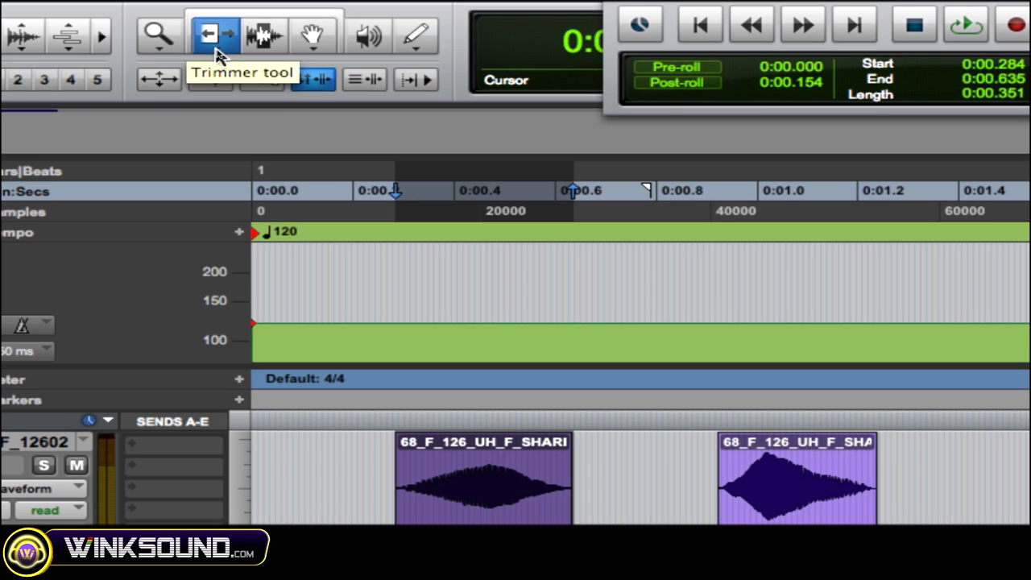
Stretch the second region's end with the TCE Trimmer to a length of about 0.617 s and play it back
{"action": "left_click", "coordinate": [214, 44]}
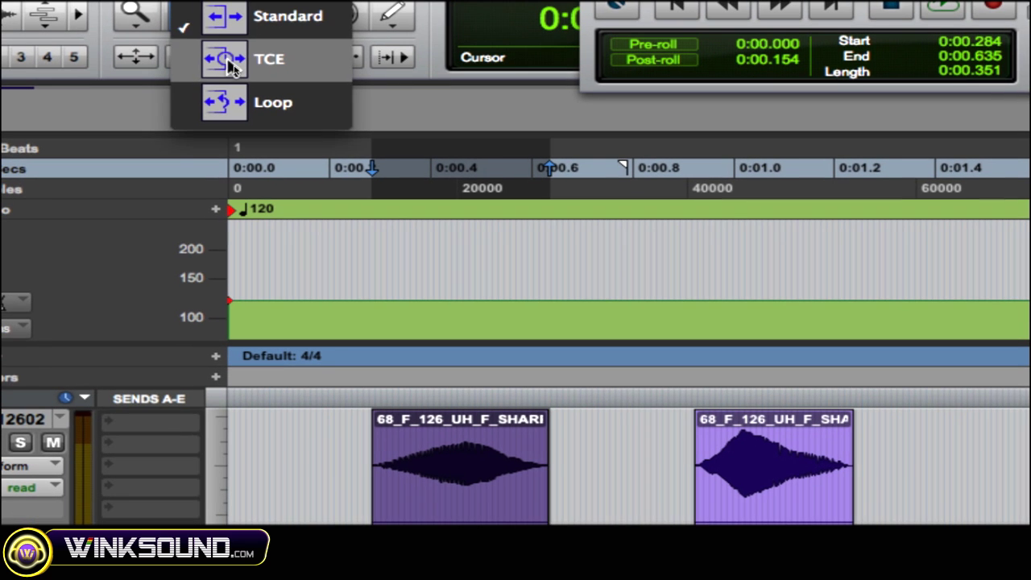
{"action": "left_click", "coordinate": [229, 64]}
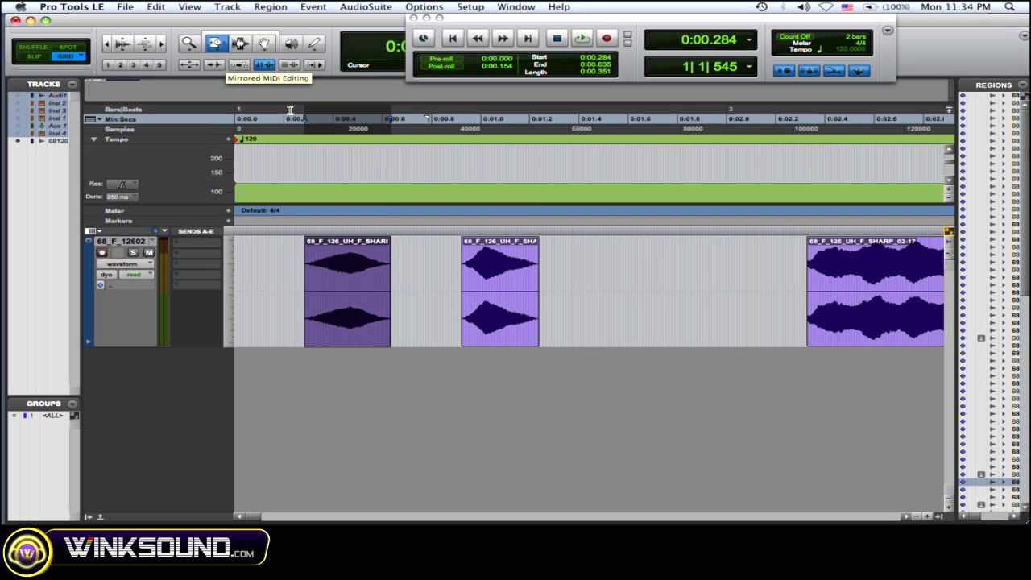
{"action": "left_click_drag", "start_coordinate": [538, 291], "coordinate": [614, 297]}
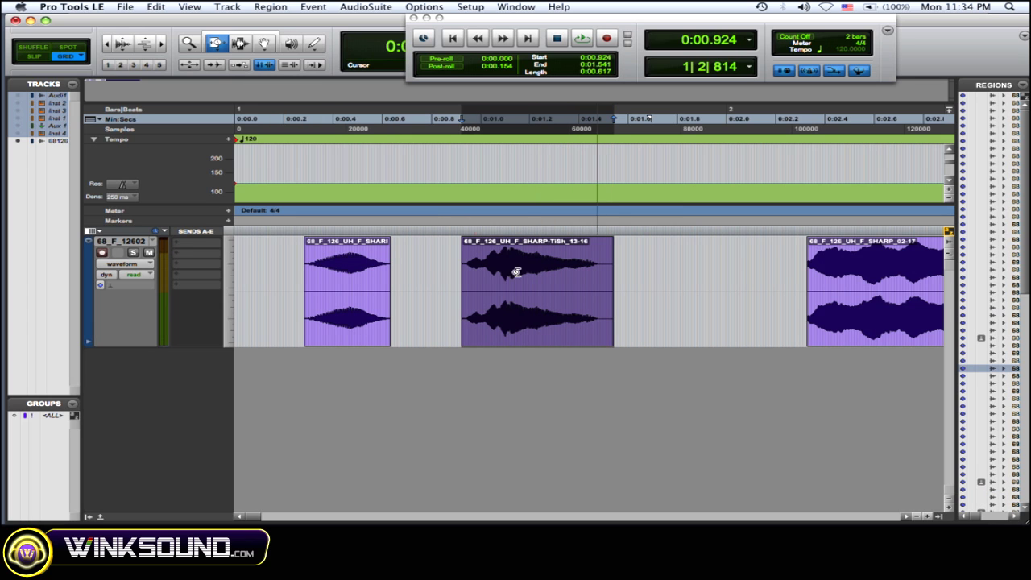
{"action": "left_click", "coordinate": [425, 119]}
{"action": "key", "text": "space"}
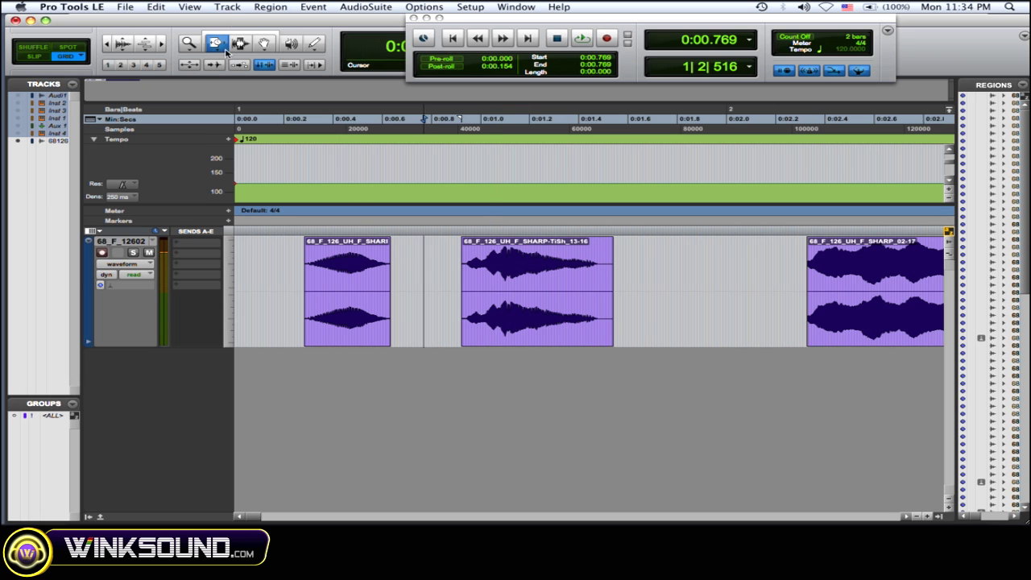
Stretch the first region's end with the TCE Trimmer to a length of about 0.471 s and switch back to the Smart Tool
{"action": "left_click", "coordinate": [385, 293]}
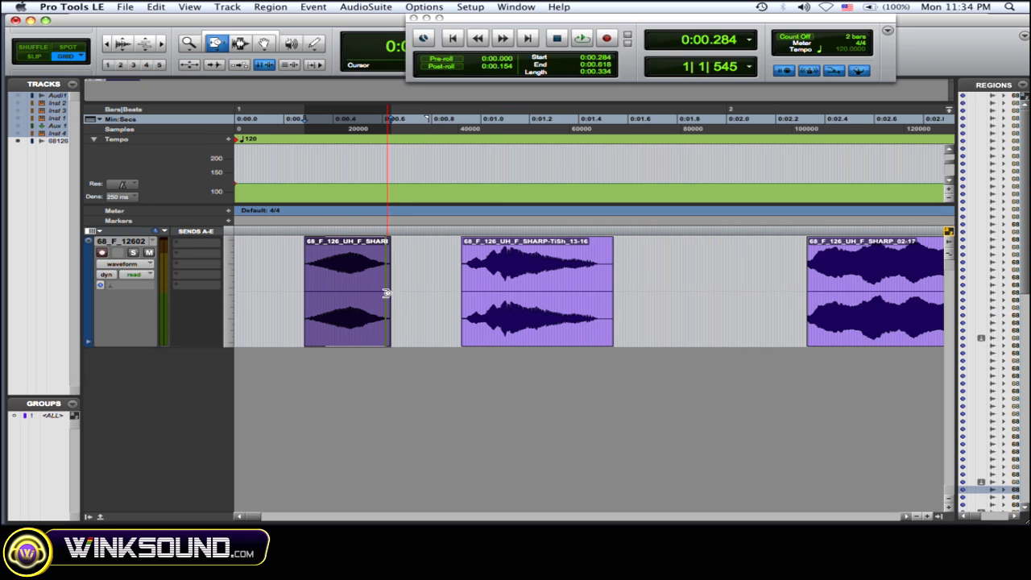
{"action": "left_click_drag", "start_coordinate": [418, 297], "coordinate": [419, 297]}
{"action": "left_click_drag", "start_coordinate": [219, 47], "coordinate": [248, 47]}
{"action": "left_click", "coordinate": [244, 35]}
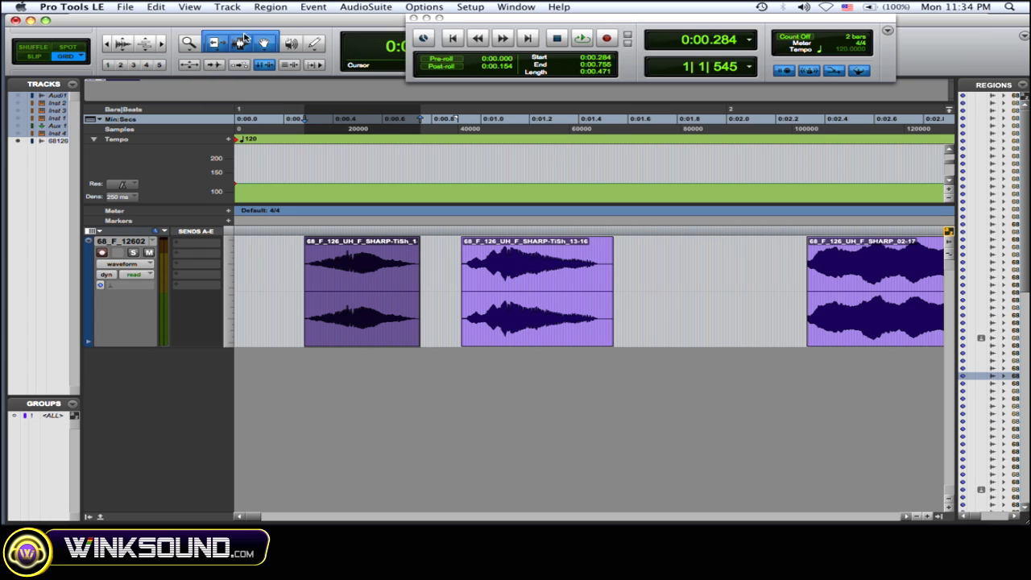
Move the stretched second region up against the first region and play both from the session start
{"action": "left_click_drag", "start_coordinate": [494, 316], "coordinate": [456, 320]}
{"action": "key", "text": "Return"}
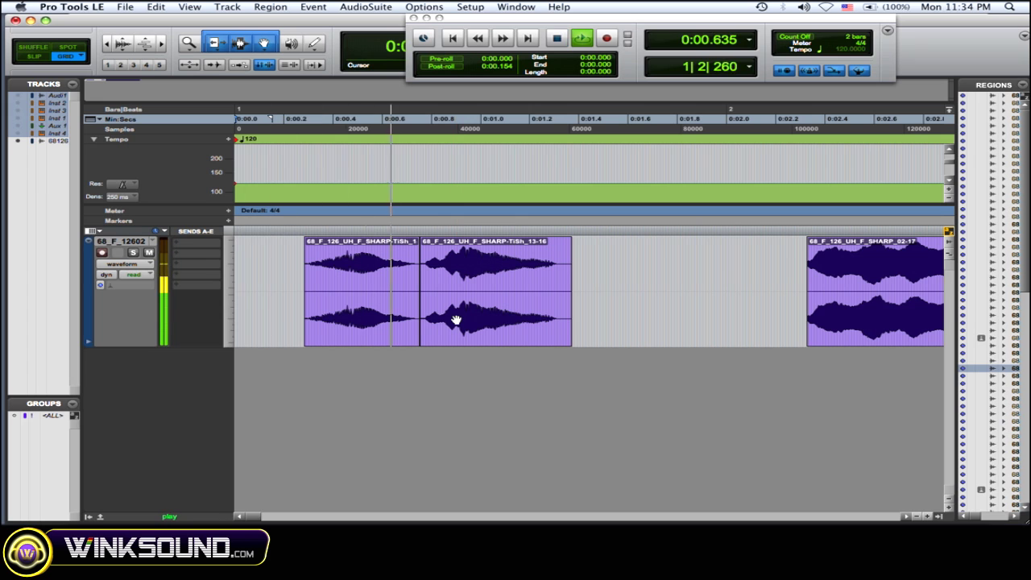
Move the second region later in the timeline, leaving a gap after the first region, and select the first region
{"action": "left_click_drag", "start_coordinate": [469, 330], "coordinate": [605, 333]}
{"action": "left_click", "coordinate": [352, 314]}
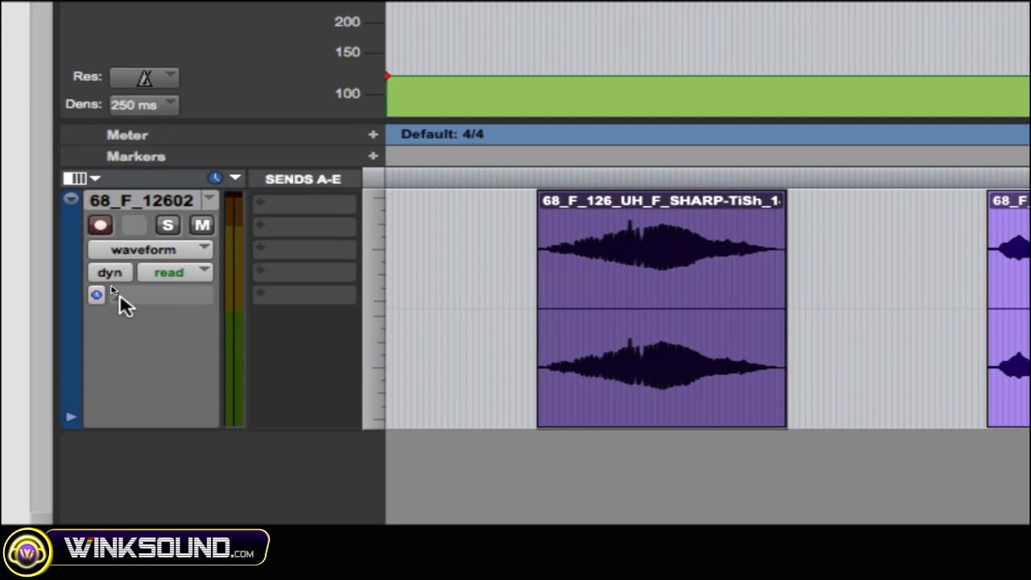
Enable Polyphonic Elastic Audio on the track and set the track view to warp
{"action": "left_click", "coordinate": [109, 277]}
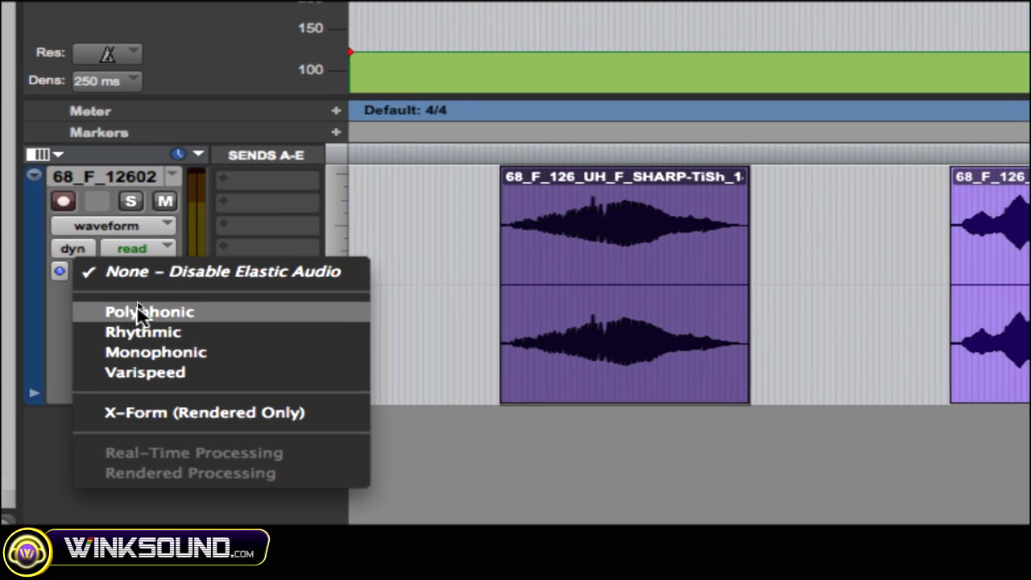
{"action": "left_click", "coordinate": [177, 334]}
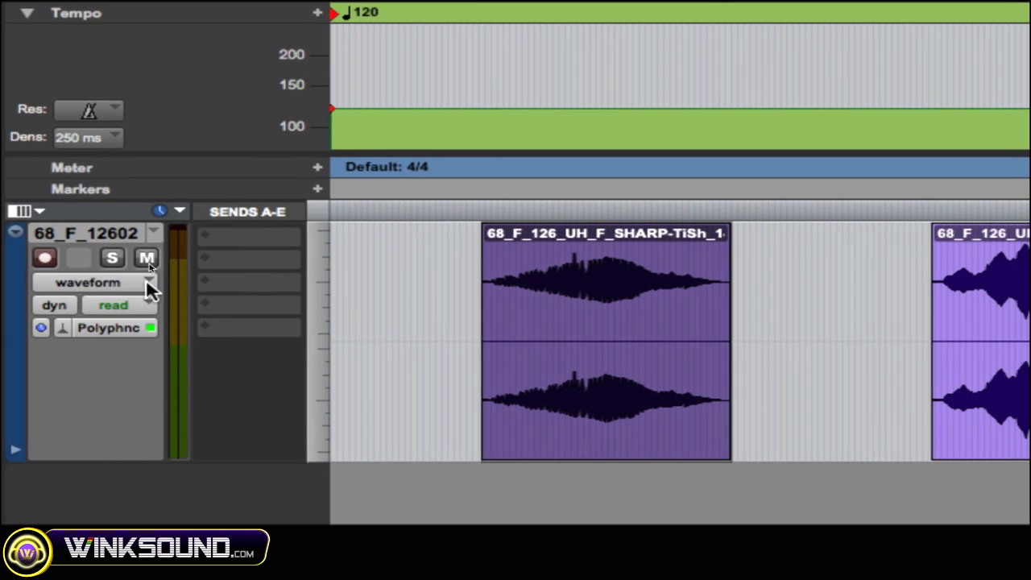
{"action": "left_click", "coordinate": [147, 282]}
{"action": "left_click", "coordinate": [121, 263]}
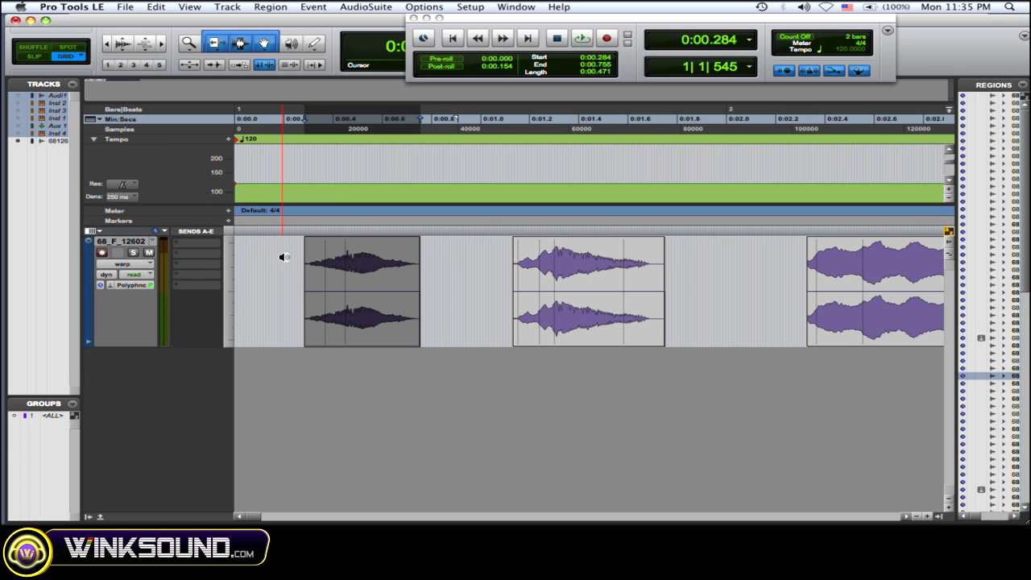
Open the track's Polyphonic Elastic Audio settings window and position it above the regions
{"action": "left_click", "coordinate": [128, 286]}
{"action": "left_click_drag", "start_coordinate": [388, 95], "coordinate": [361, 105]}
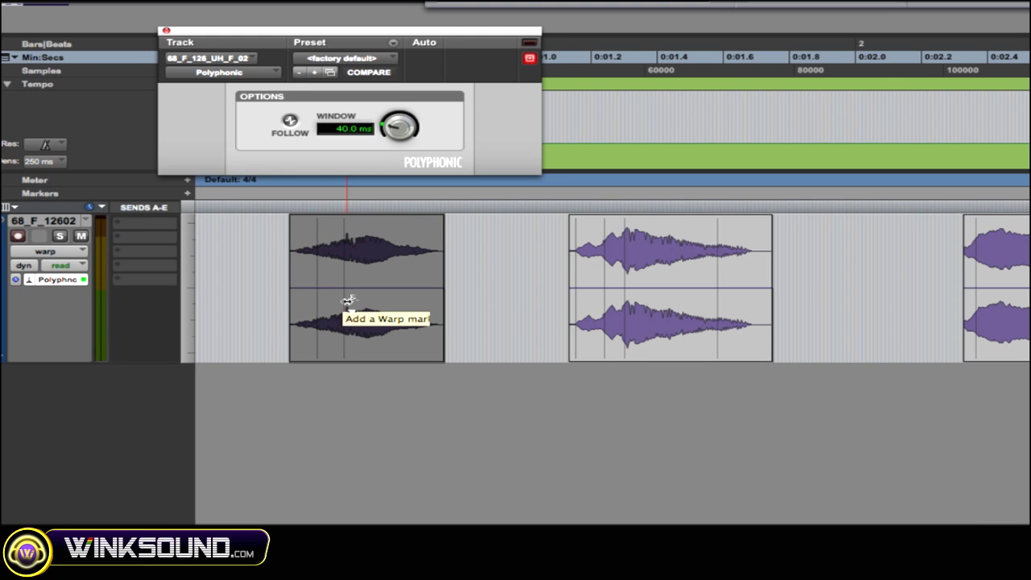
Stretch the first region up to the start of the second, and move the second region to start at about 1.449 s
{"action": "left_click_drag", "start_coordinate": [348, 300], "coordinate": [395, 296]}
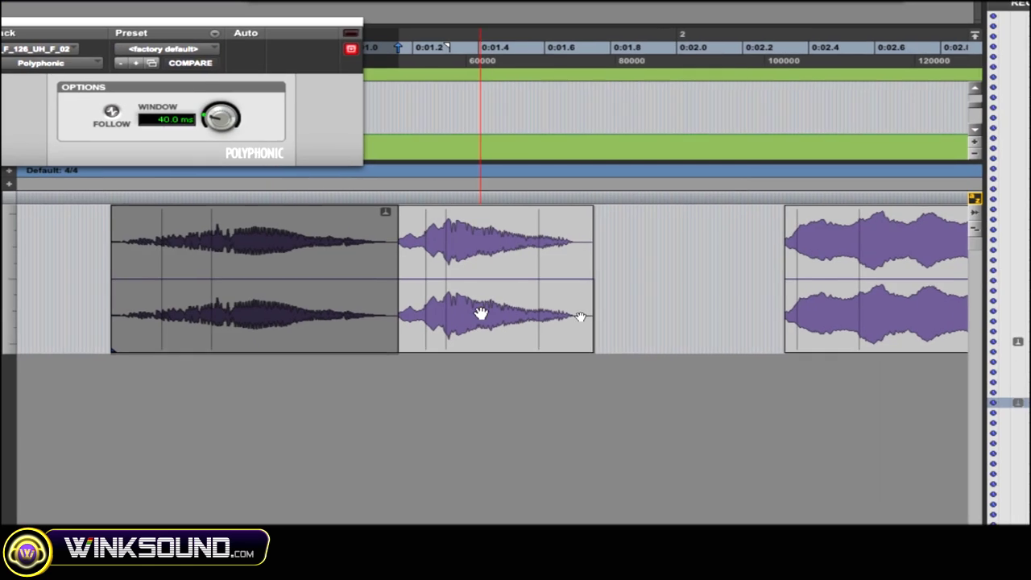
{"action": "left_click_drag", "start_coordinate": [480, 313], "coordinate": [577, 313]}
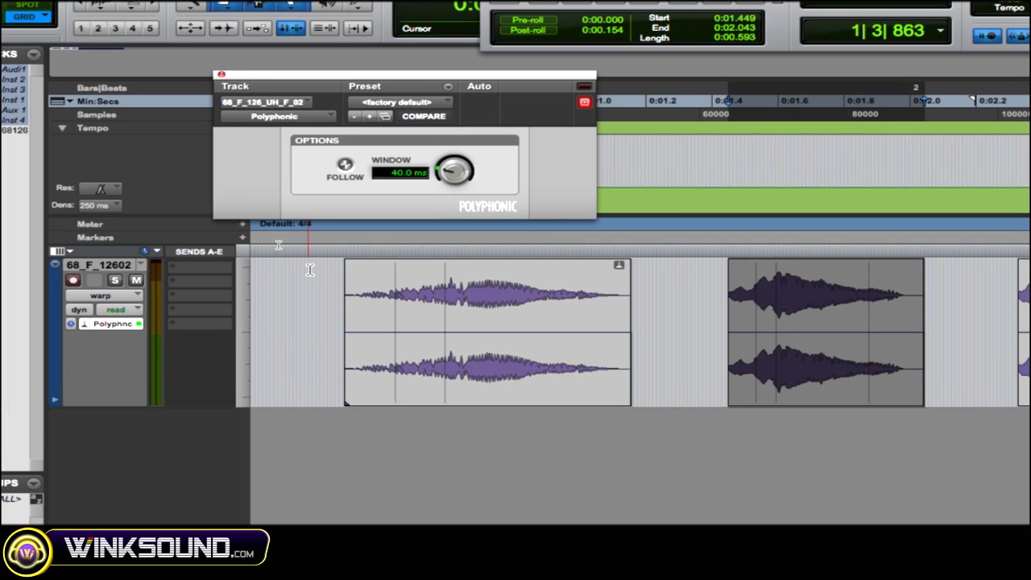
Play the stretched first region from about 0.186 s, and set the Polyphonic window size to 114.2 ms
{"action": "left_click", "coordinate": [207, 263]}
{"action": "key", "text": "space"}
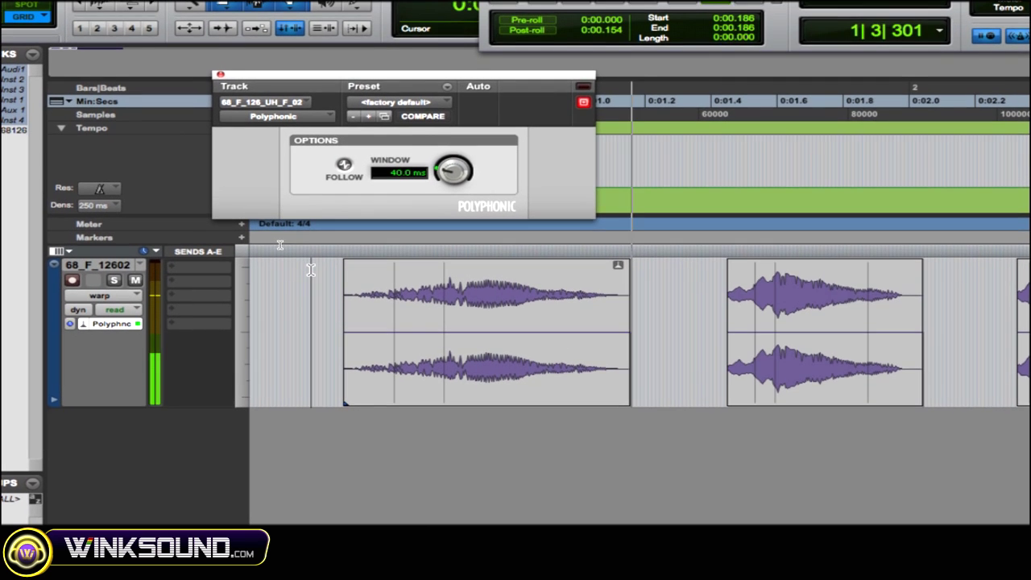
{"action": "key", "text": "space"}
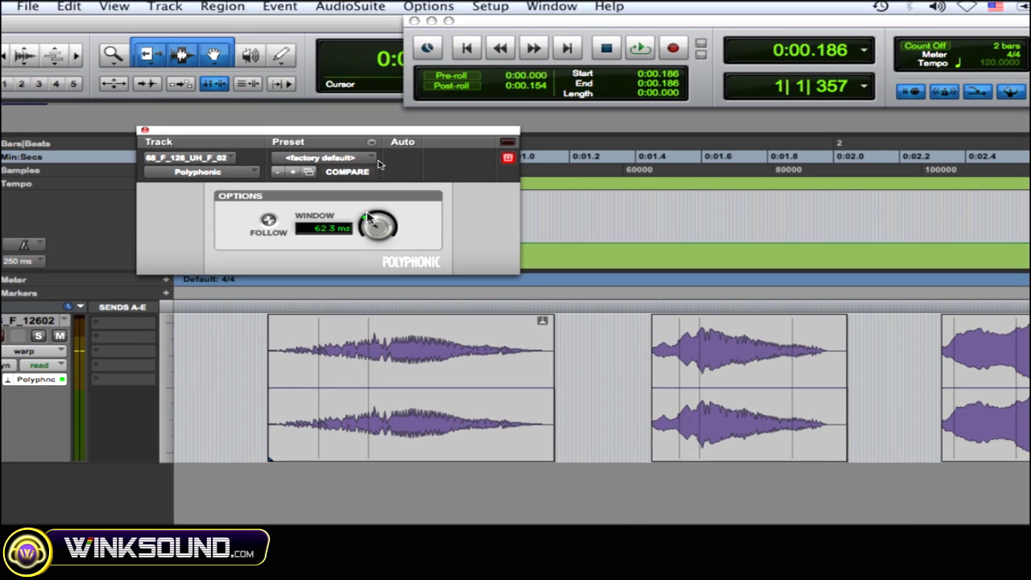
{"action": "left_click_drag", "start_coordinate": [367, 224], "coordinate": [370, 175]}
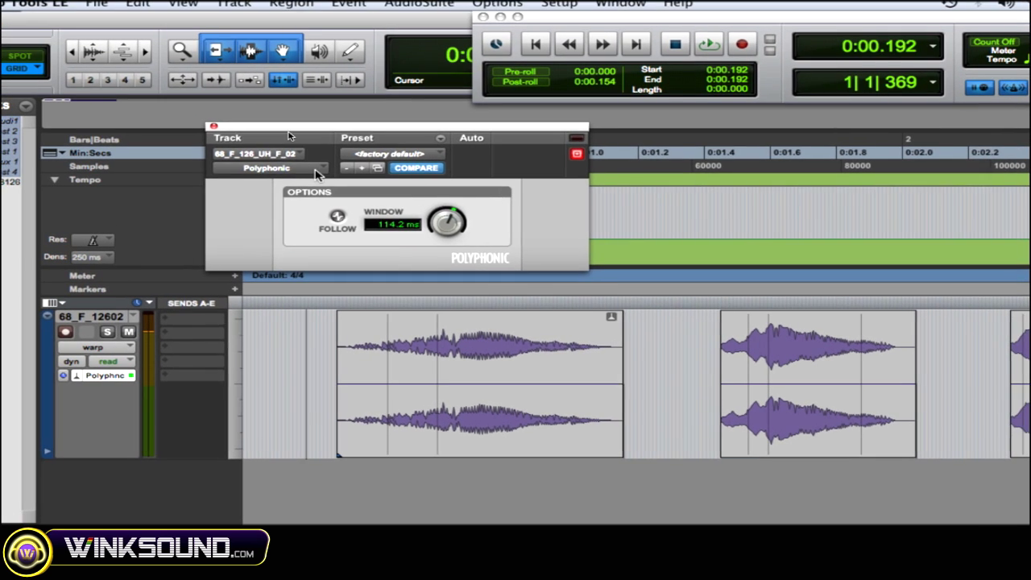
Switch the Elastic Audio algorithm to Rhythmic with a 65% decay rate, and stretch the first region's end slightly further
{"action": "left_click", "coordinate": [327, 84]}
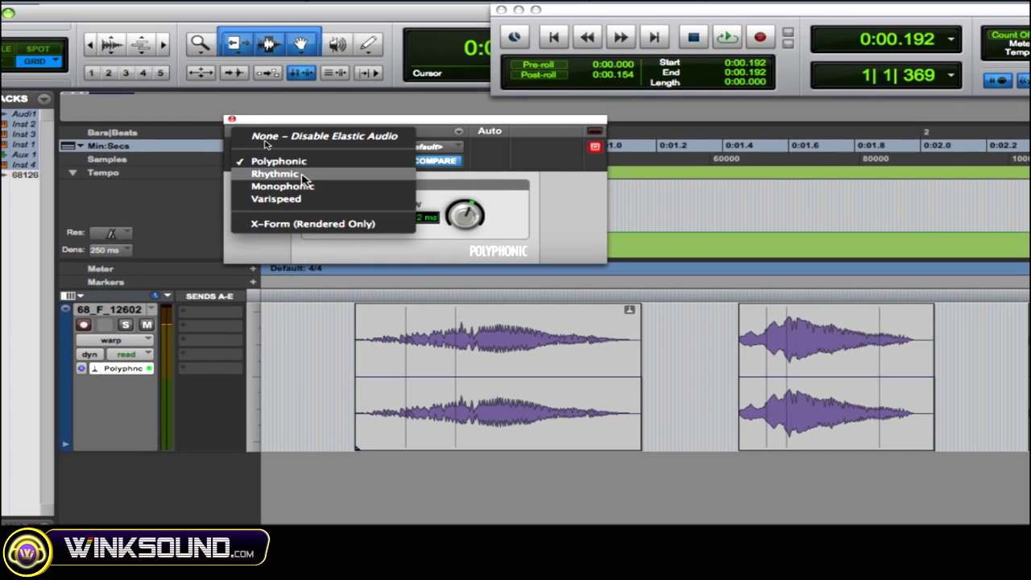
{"action": "left_click", "coordinate": [310, 182]}
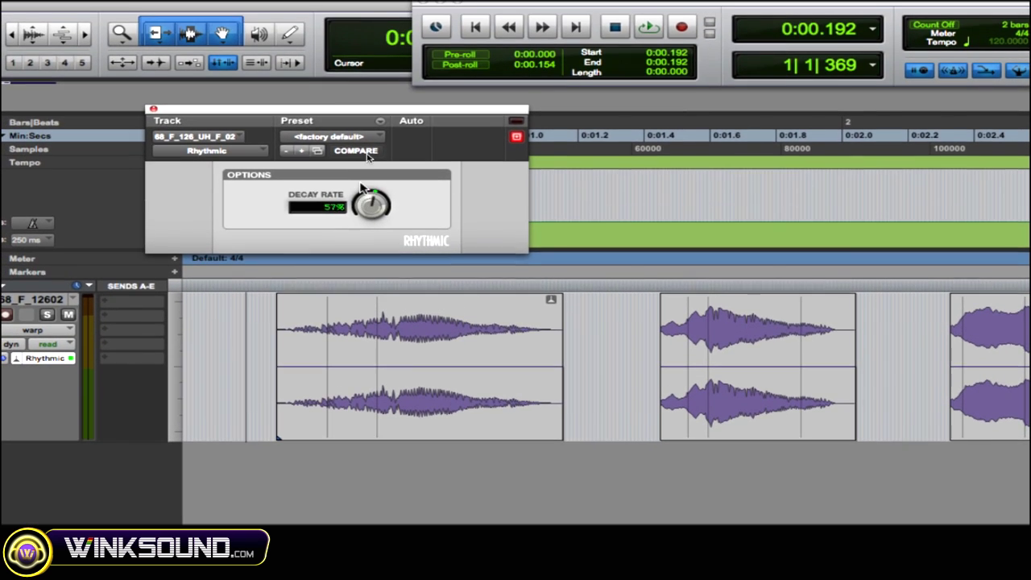
{"action": "left_click_drag", "start_coordinate": [368, 199], "coordinate": [369, 192]}
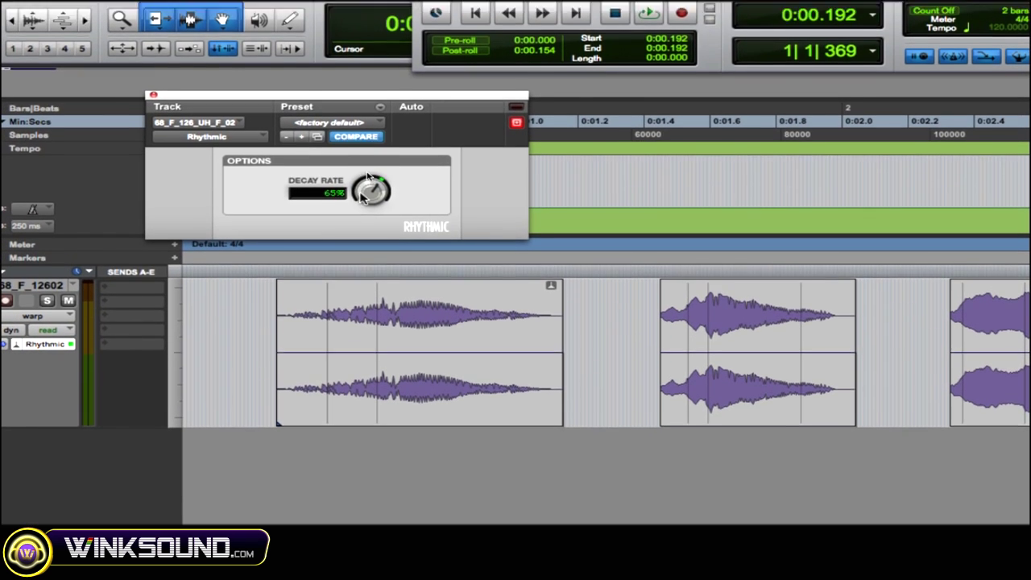
{"action": "left_click_drag", "start_coordinate": [368, 265], "coordinate": [386, 265]}
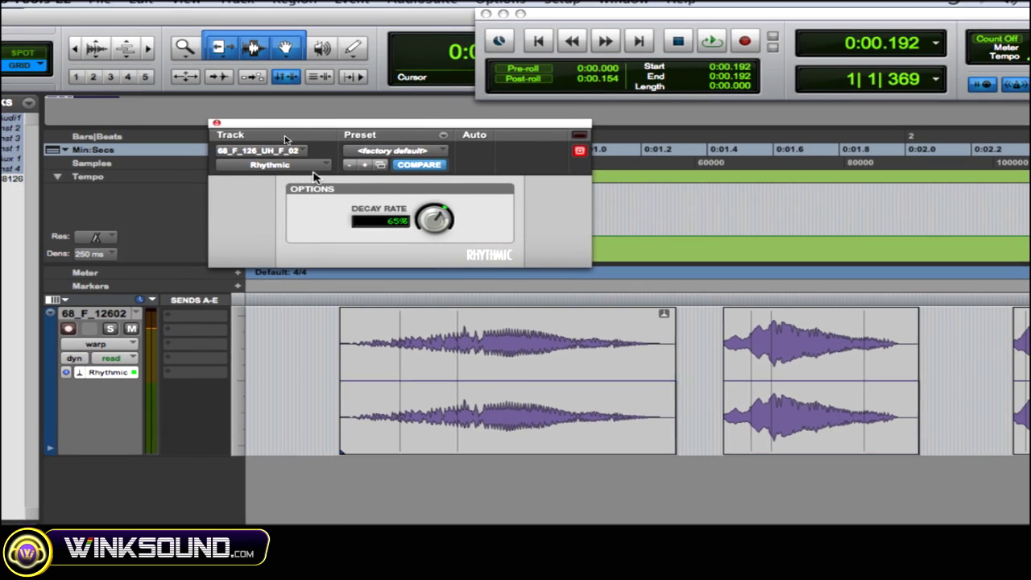
Try the Monophonic Elastic Audio algorithm, switch the track to Varispeed, play it and close the settings window
{"action": "left_click", "coordinate": [316, 68]}
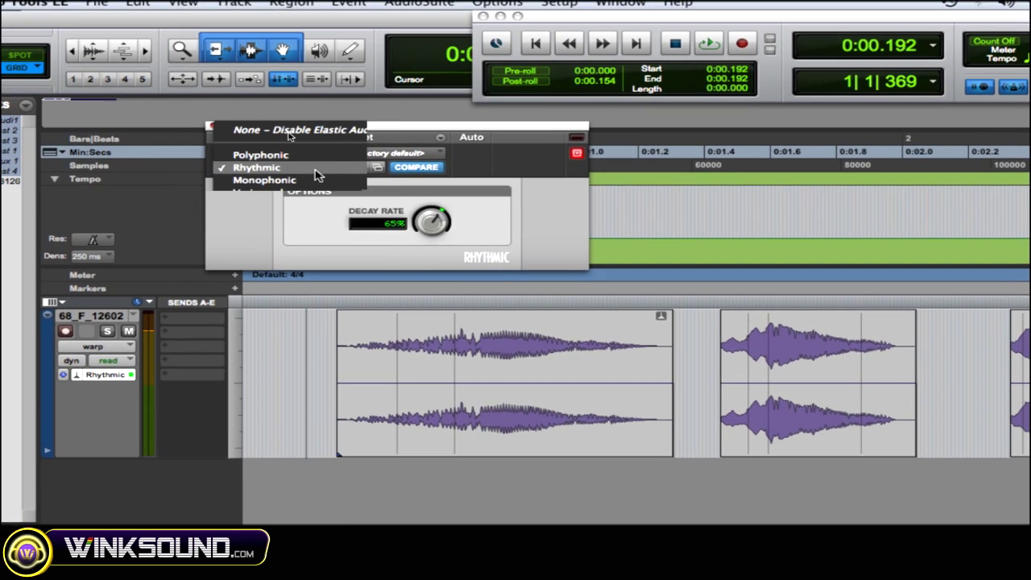
{"action": "left_click", "coordinate": [315, 179]}
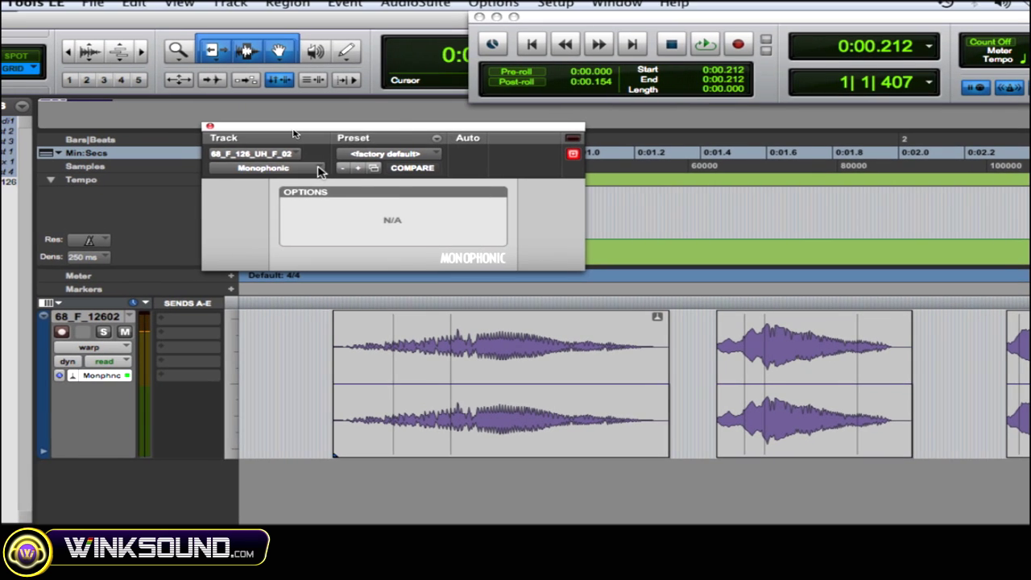
{"action": "left_click", "coordinate": [321, 83]}
{"action": "left_click", "coordinate": [316, 96]}
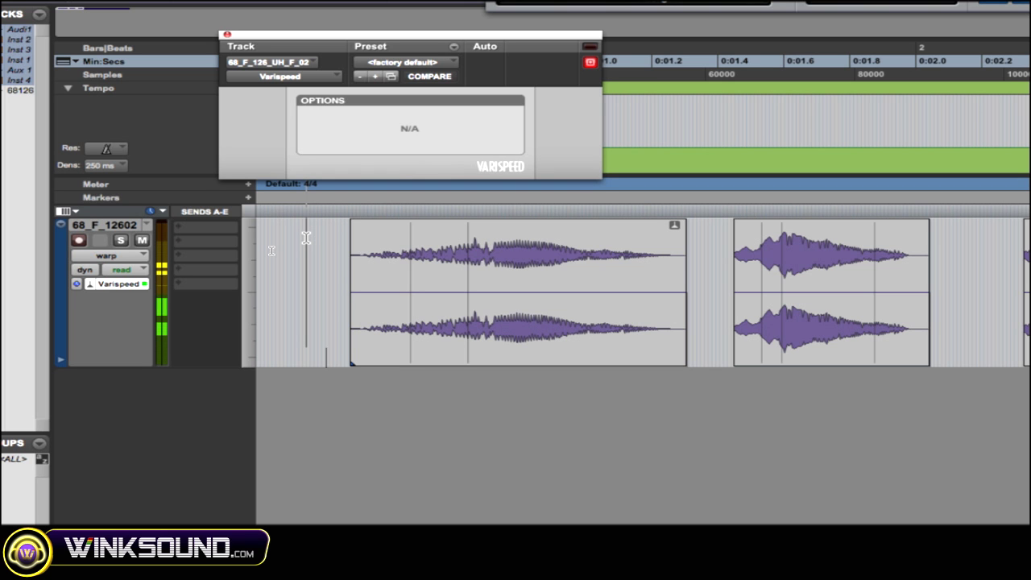
{"action": "key", "text": "space"}
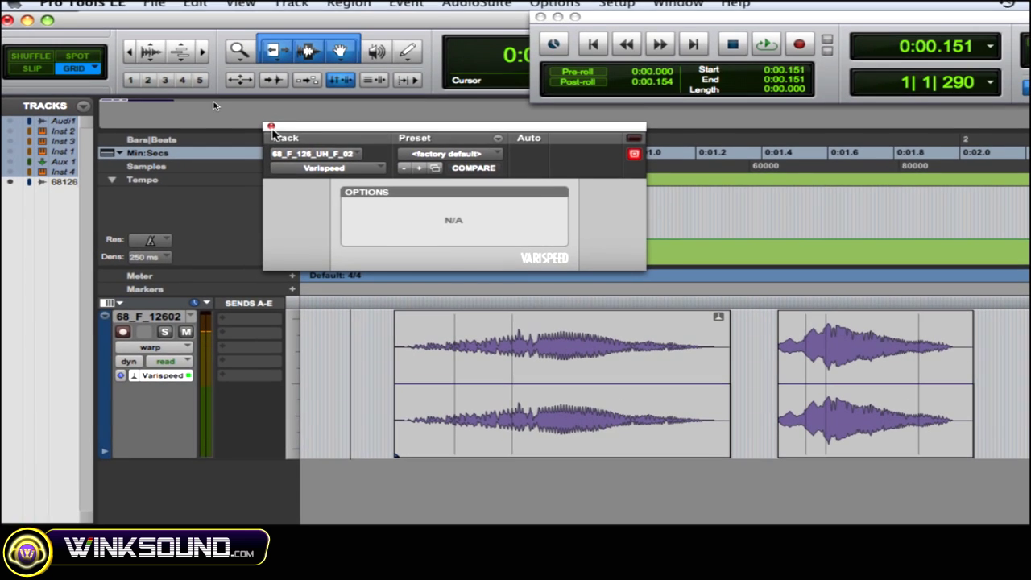
{"action": "left_click", "coordinate": [227, 35]}
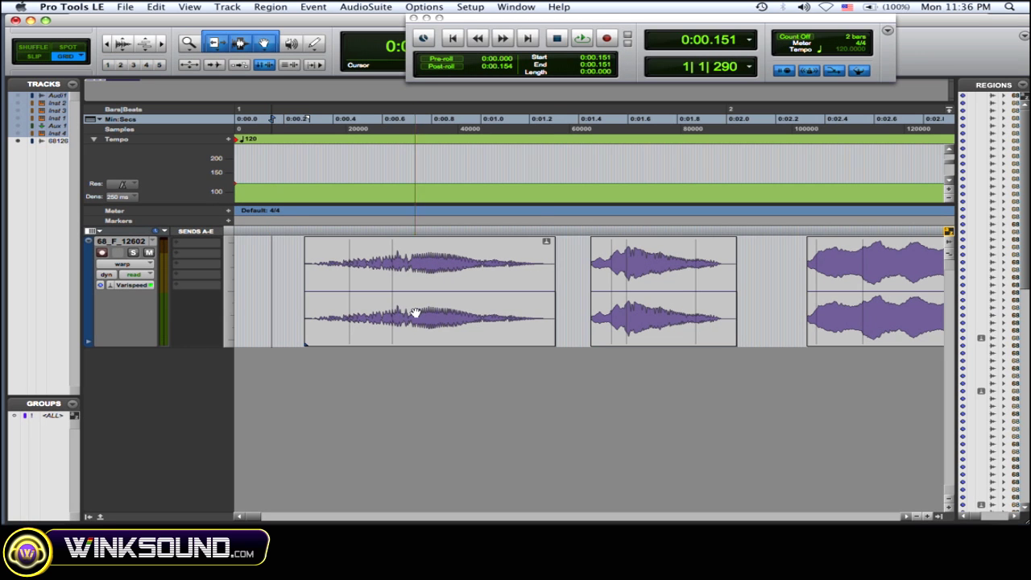
Move the first two regions earlier, with the second starting at about 1.241 s, and open the Time Shift plug-in for it
{"action": "left_click_drag", "start_coordinate": [415, 312], "coordinate": [378, 311]}
{"action": "left_click_drag", "start_coordinate": [657, 329], "coordinate": [608, 323]}
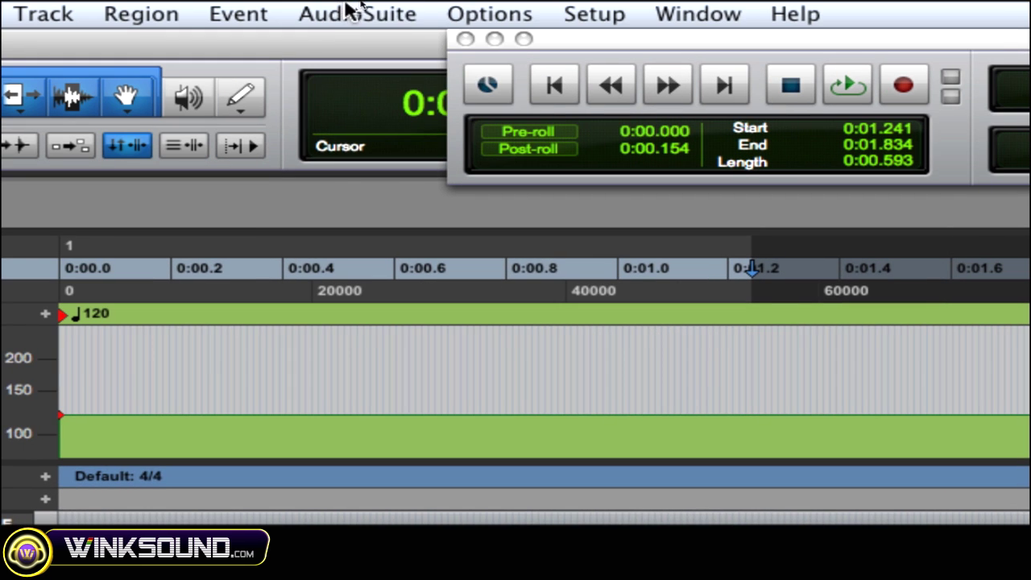
{"action": "left_click", "coordinate": [366, 7]}
{"action": "mouse_move", "coordinate": [372, 40]}
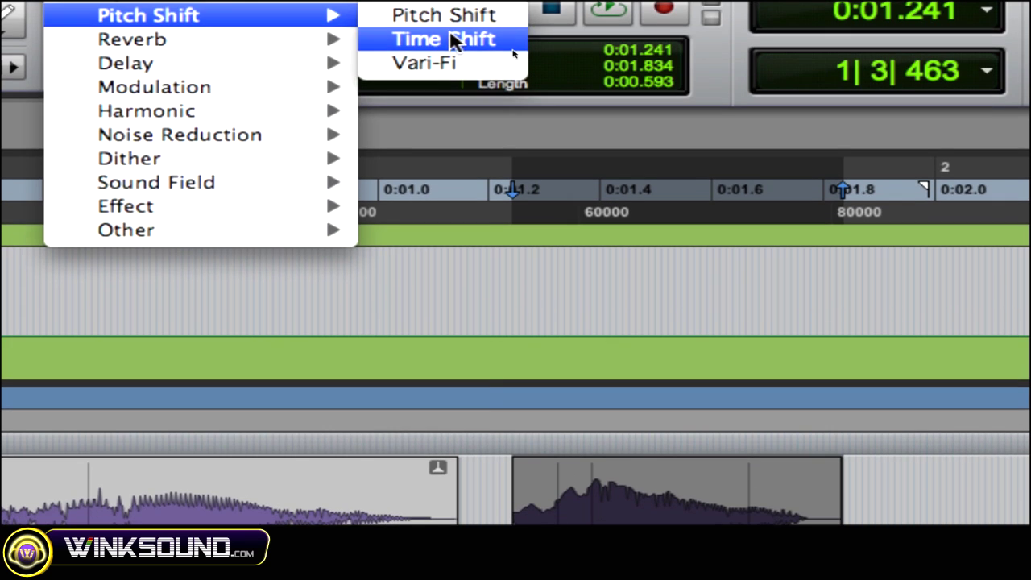
{"action": "left_click", "coordinate": [674, 51]}
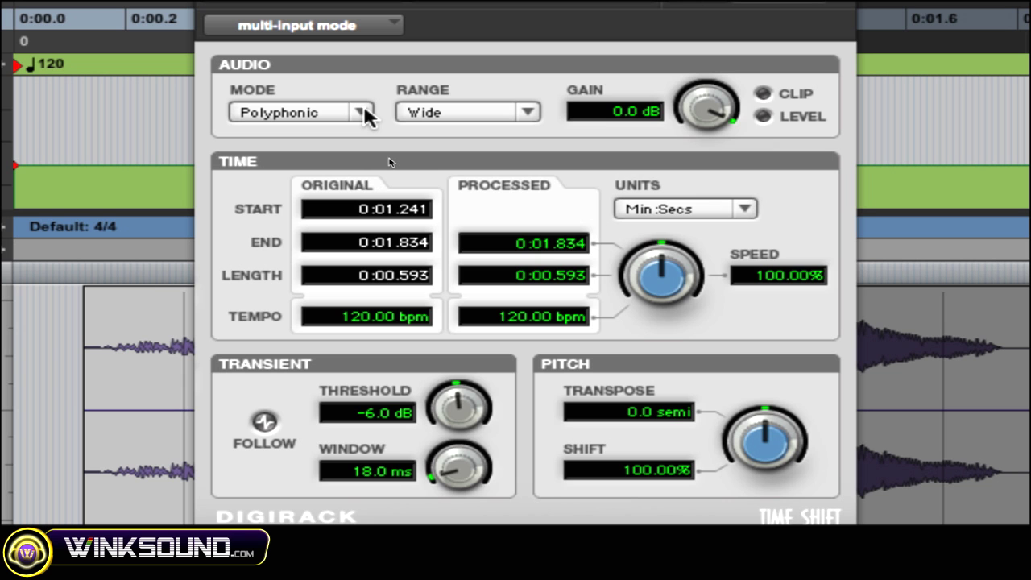
Examine the available Mode, Range and Units options in the Time Shift plug-in
{"action": "left_click", "coordinate": [362, 113]}
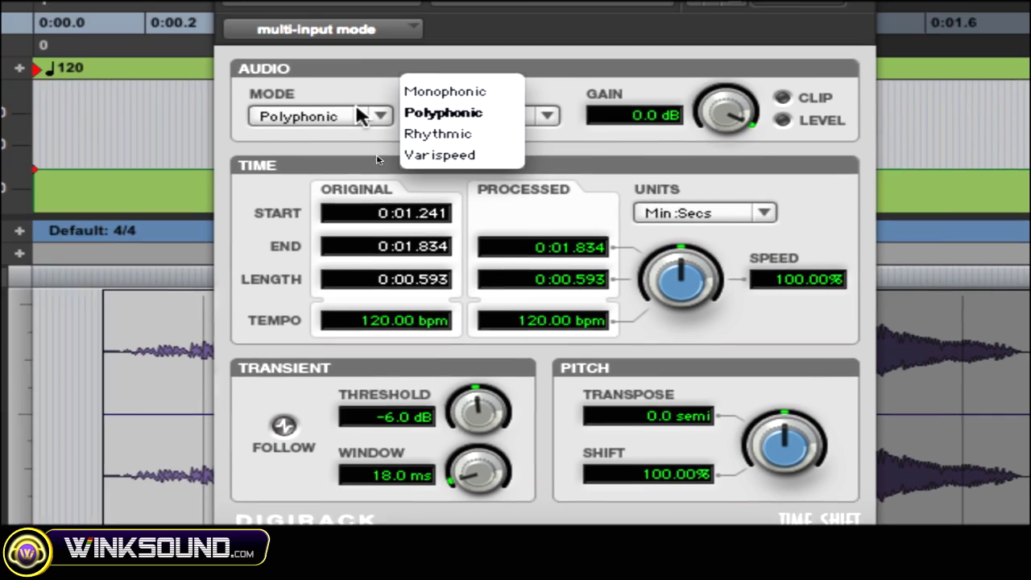
{"action": "left_click", "coordinate": [300, 112]}
{"action": "left_click", "coordinate": [413, 113]}
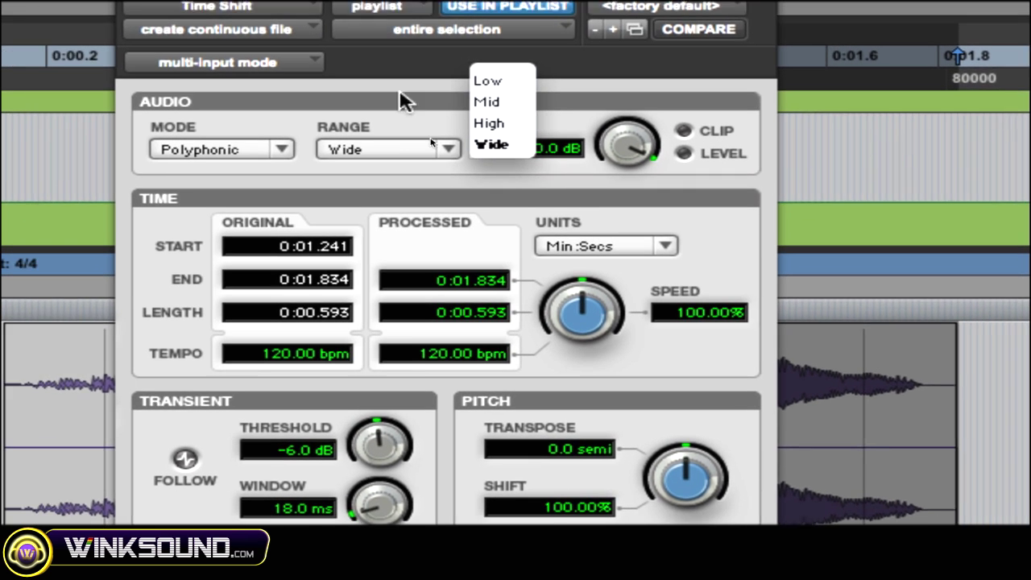
{"action": "left_click", "coordinate": [402, 95]}
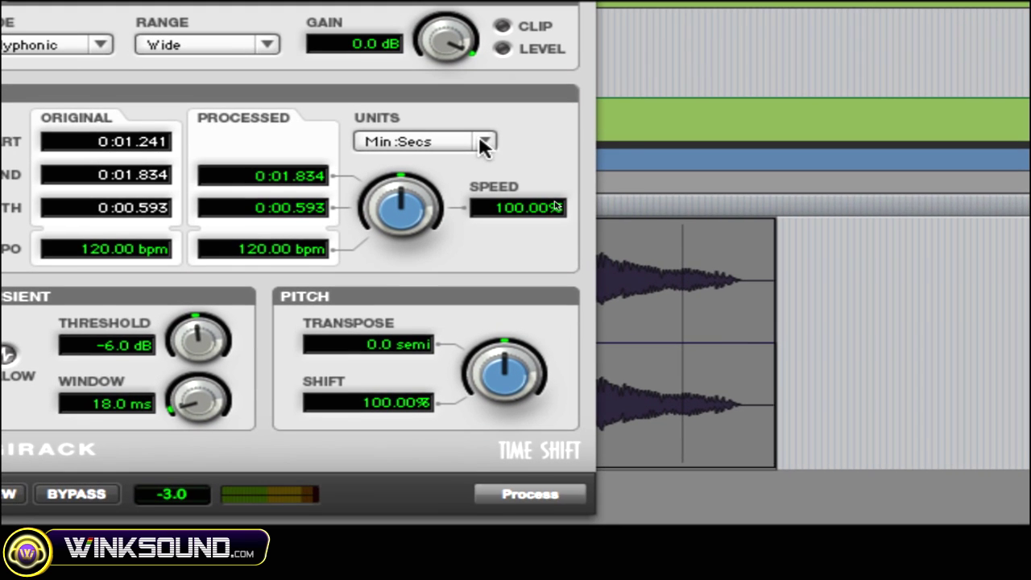
{"action": "left_click", "coordinate": [555, 116]}
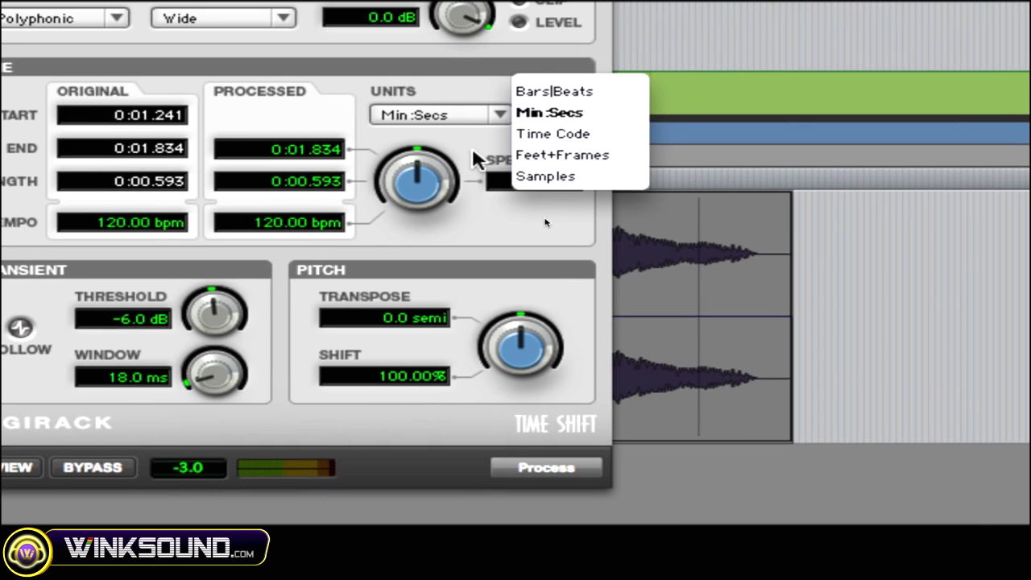
{"action": "left_click", "coordinate": [375, 138]}
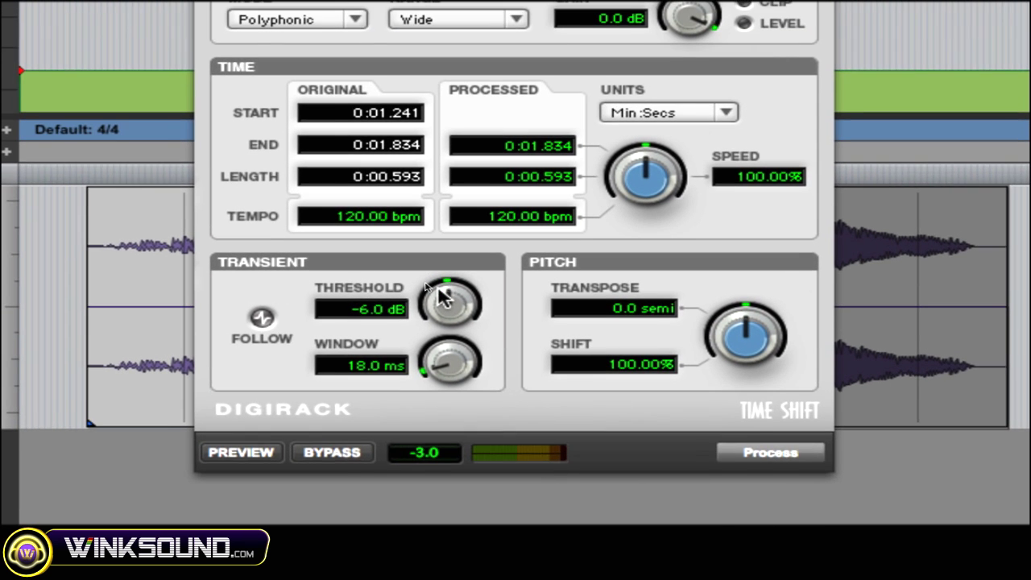
Set Time Shift's transient threshold to -7.2 dB and its window to 6.0 ms
{"action": "left_click_drag", "start_coordinate": [436, 294], "coordinate": [424, 299]}
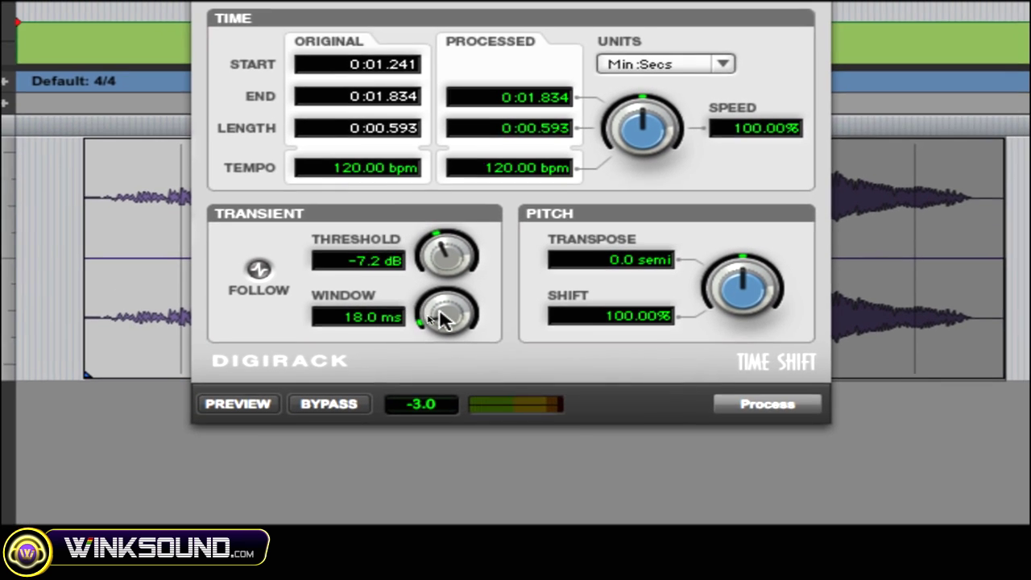
{"action": "left_click_drag", "start_coordinate": [442, 347], "coordinate": [438, 368]}
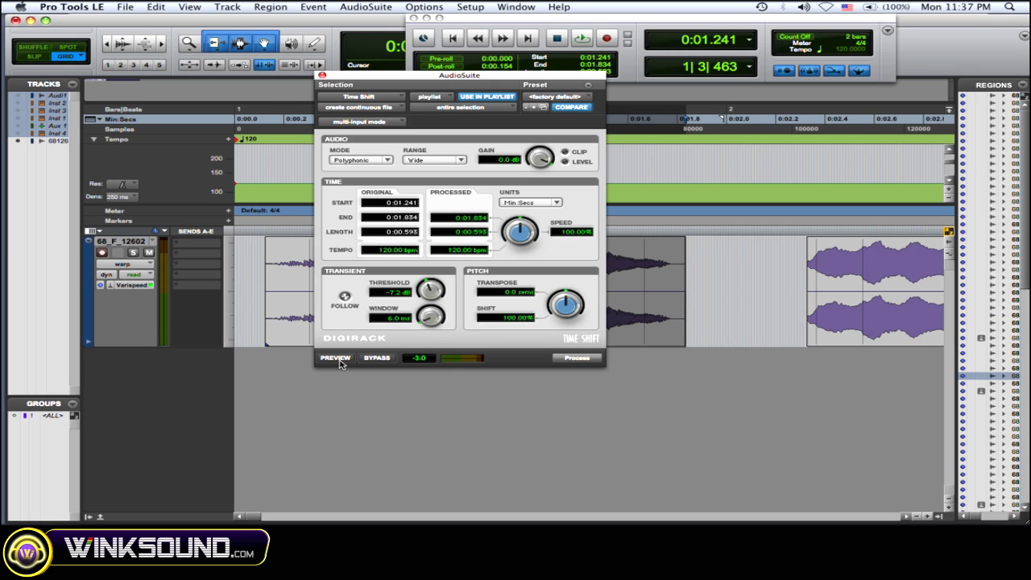
Preview the Polyphonic shift transposed -16.29 semitones, first at 31.70% speed and again at 226.27%
{"action": "left_click", "coordinate": [338, 360]}
{"action": "left_click_drag", "start_coordinate": [567, 304], "coordinate": [552, 260]}
{"action": "left_click_drag", "start_coordinate": [521, 228], "coordinate": [514, 255]}
{"action": "left_click_drag", "start_coordinate": [562, 317], "coordinate": [555, 374]}
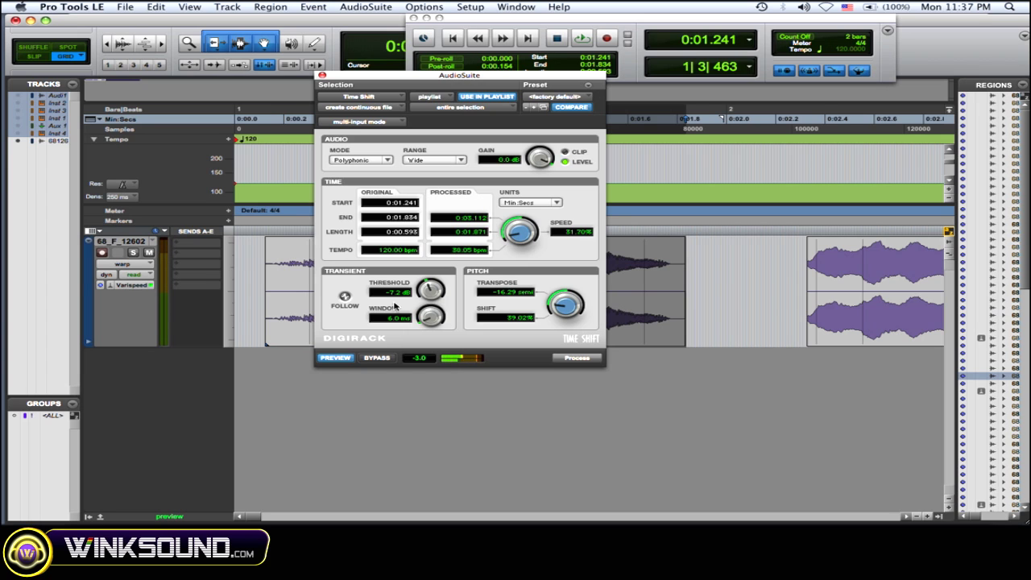
{"action": "left_click", "coordinate": [336, 359]}
{"action": "left_click_drag", "start_coordinate": [514, 235], "coordinate": [497, 219]}
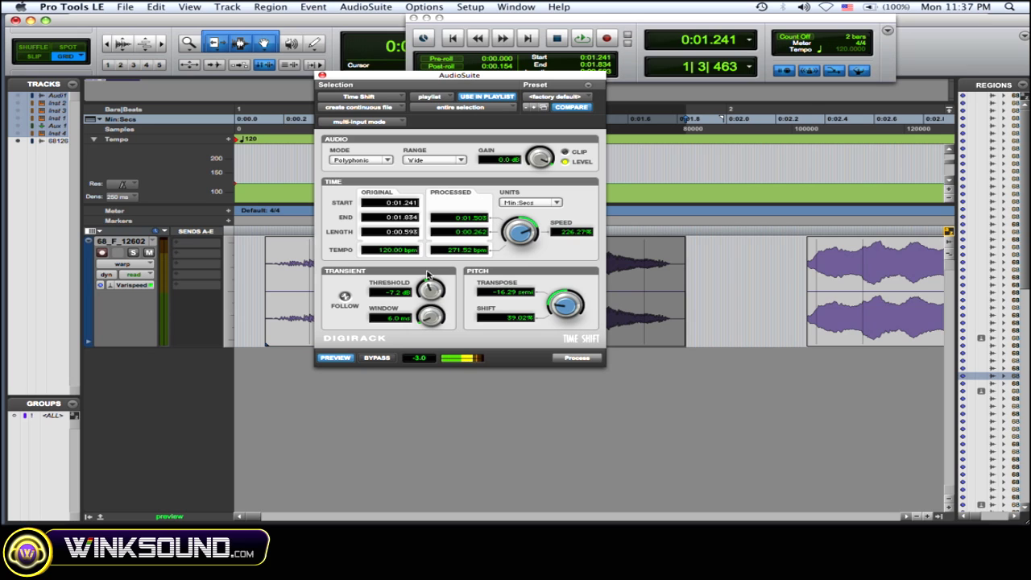
{"action": "left_click", "coordinate": [342, 359]}
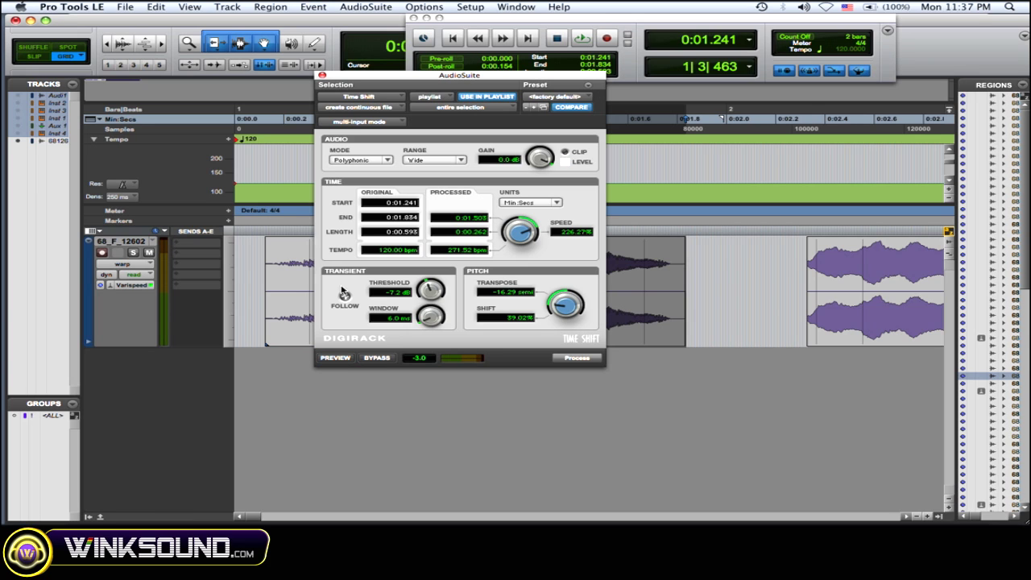
Switch Time Shift to Monophonic mode and preview the region at 56.70% speed, transposed 11.50 semitones
{"action": "left_click", "coordinate": [383, 160]}
{"action": "left_click", "coordinate": [406, 172]}
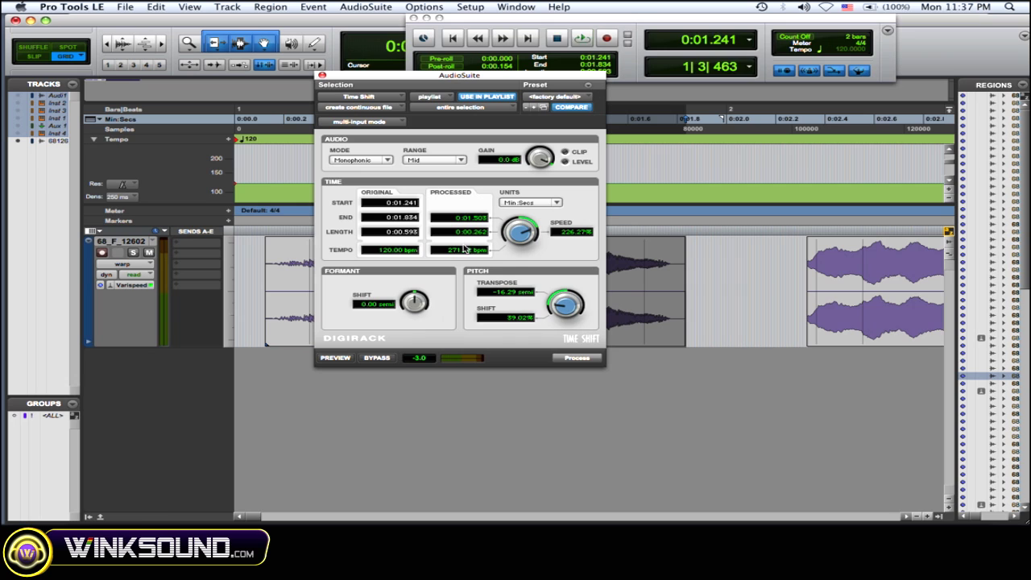
{"action": "key", "text": "space"}
{"action": "left_click", "coordinate": [336, 358]}
{"action": "left_click_drag", "start_coordinate": [555, 309], "coordinate": [505, 292]}
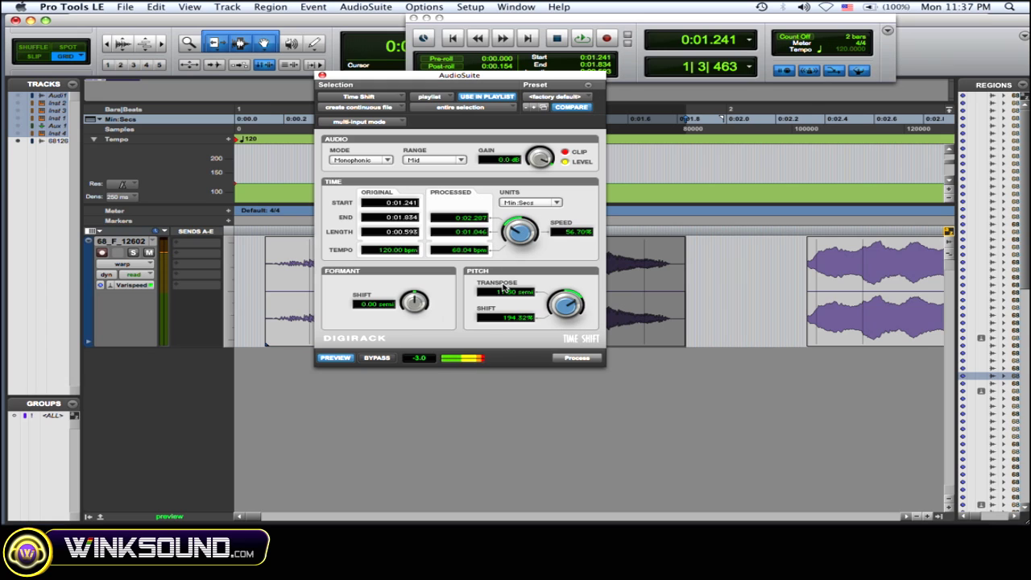
{"action": "left_click", "coordinate": [348, 357]}
Preview Time Shift in Rhythmic mode at 41.82% speed and -9.82 semitones, with a -13.7 dB threshold and 19.86% decay rate
{"action": "left_click", "coordinate": [384, 160]}
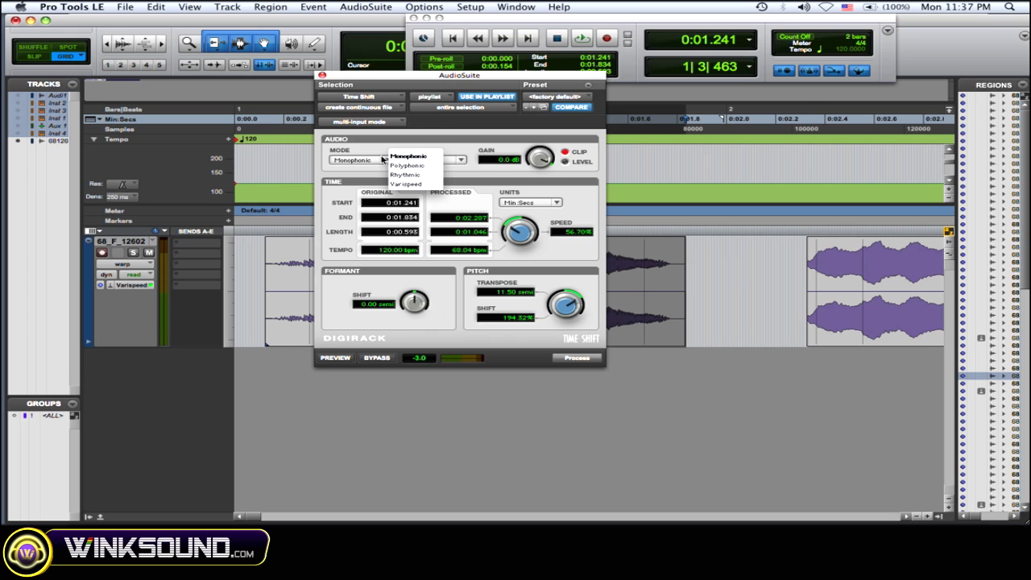
{"action": "left_click", "coordinate": [419, 177]}
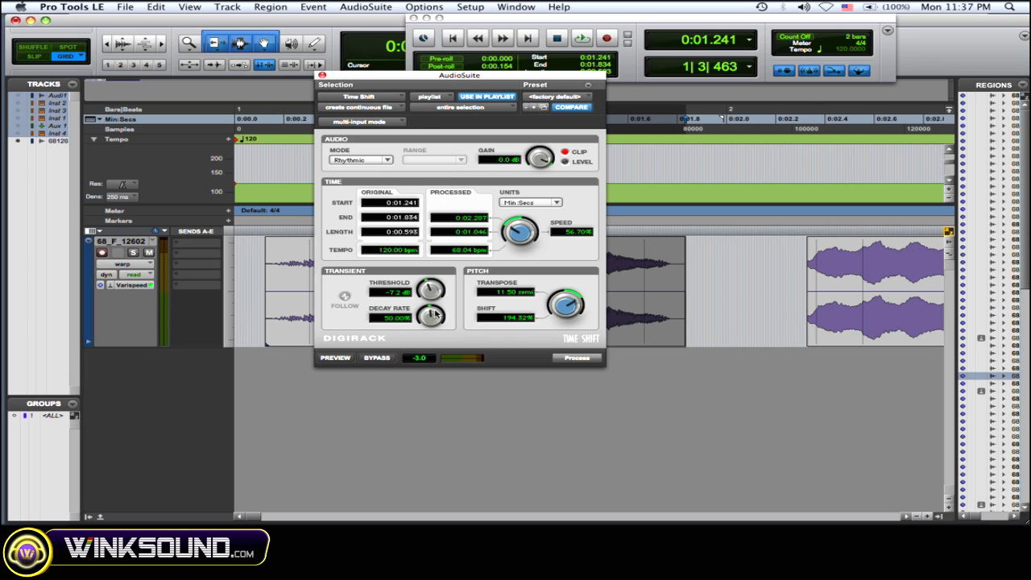
{"action": "left_click", "coordinate": [336, 359]}
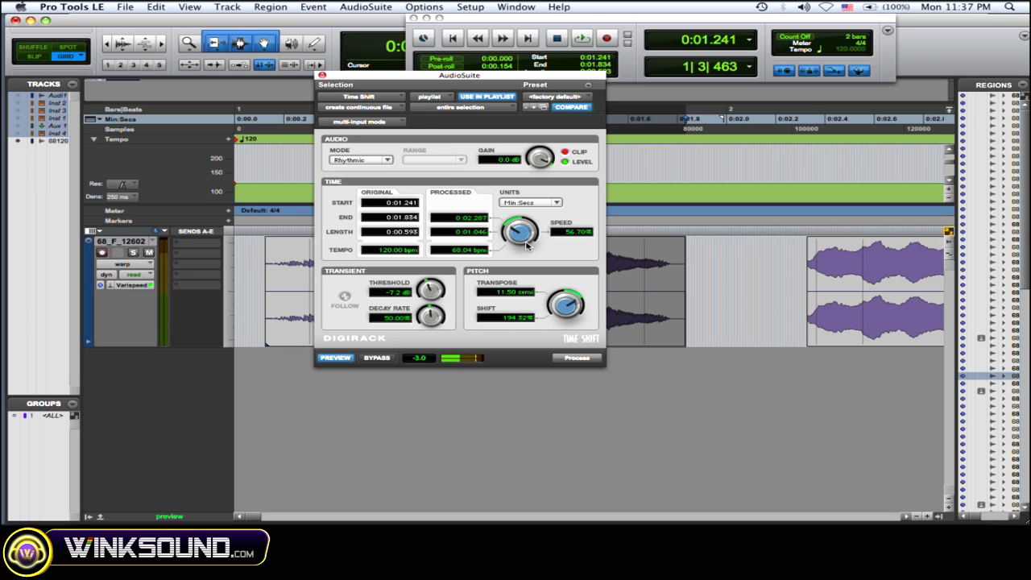
{"action": "left_click_drag", "start_coordinate": [513, 247], "coordinate": [516, 181]}
{"action": "left_click_drag", "start_coordinate": [566, 301], "coordinate": [546, 352]}
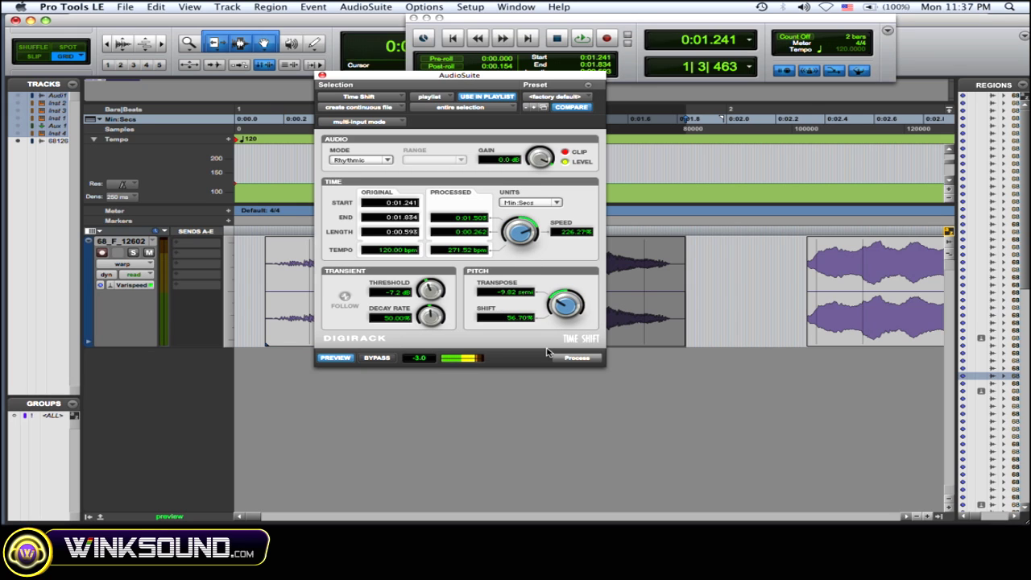
{"action": "left_click_drag", "start_coordinate": [521, 256], "coordinate": [506, 296]}
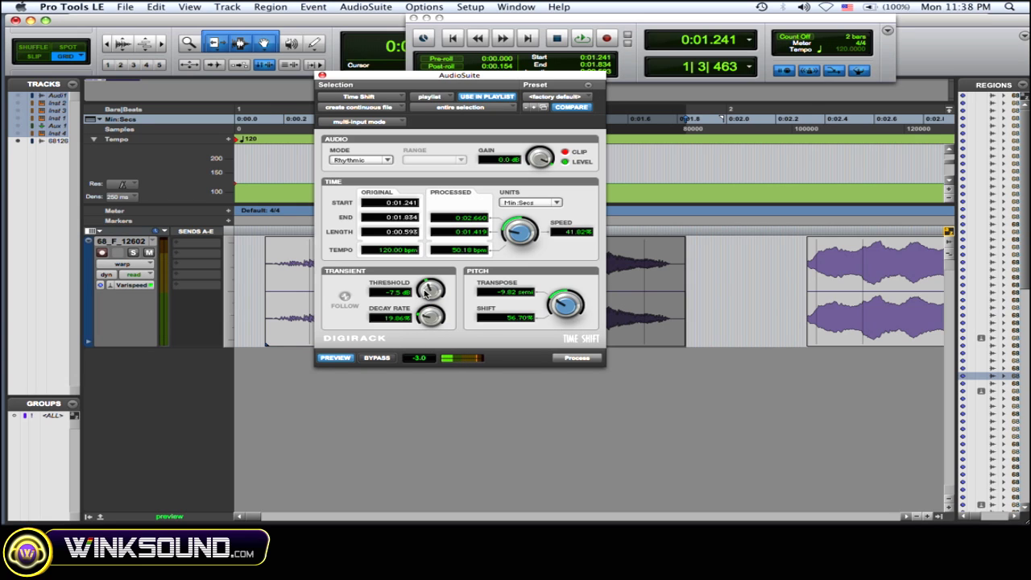
{"action": "left_click_drag", "start_coordinate": [419, 312], "coordinate": [372, 345]}
{"action": "left_click", "coordinate": [346, 360]}
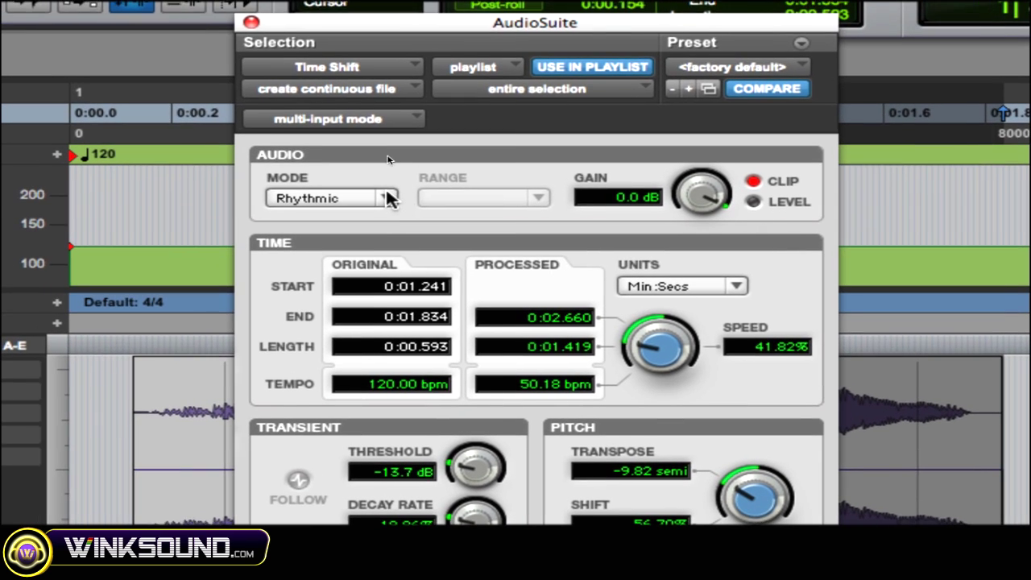
Preview Time Shift in Varispeed mode at 40.67% speed and process the second region with these settings
{"action": "left_click", "coordinate": [362, 133]}
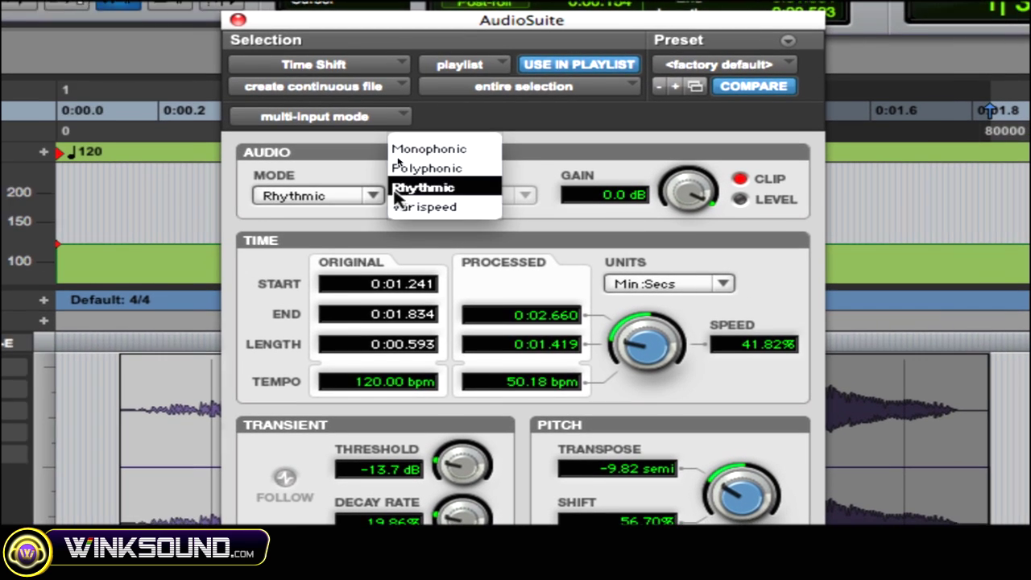
{"action": "left_click", "coordinate": [407, 198]}
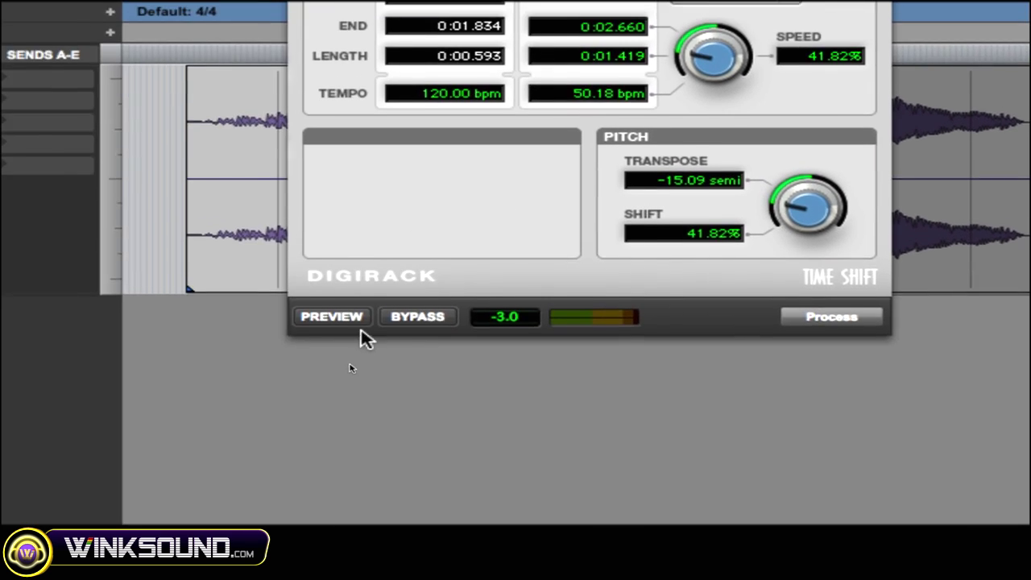
{"action": "left_click", "coordinate": [358, 324]}
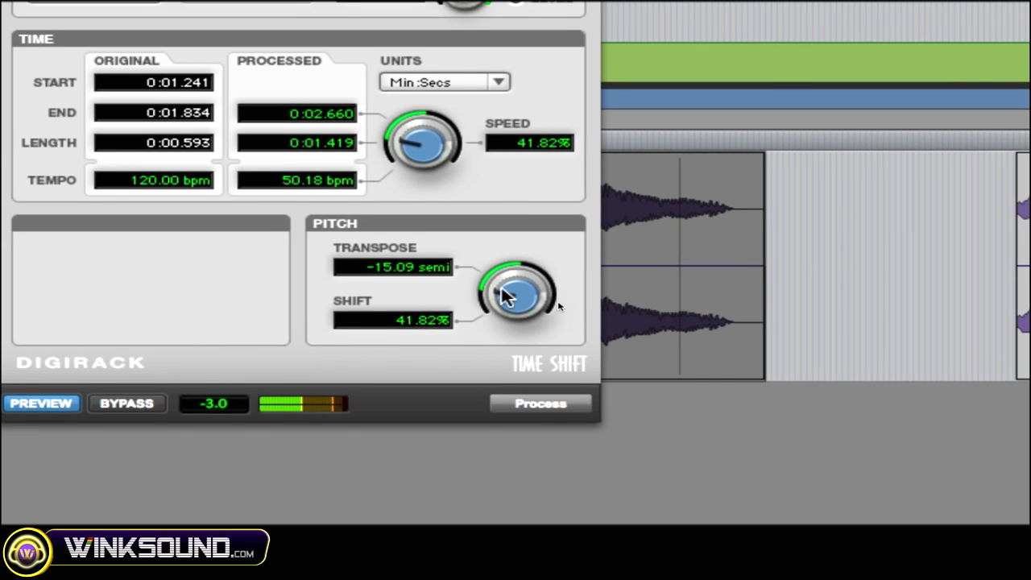
{"action": "left_click_drag", "start_coordinate": [791, 206], "coordinate": [800, 160]}
{"action": "left_click_drag", "start_coordinate": [504, 275], "coordinate": [495, 167]}
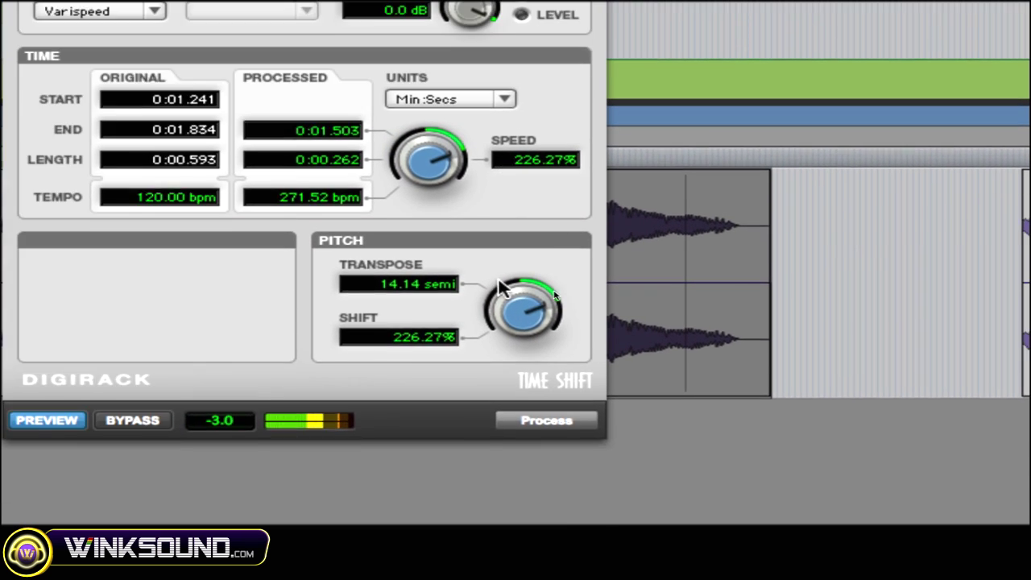
{"action": "left_click_drag", "start_coordinate": [511, 298], "coordinate": [482, 440]}
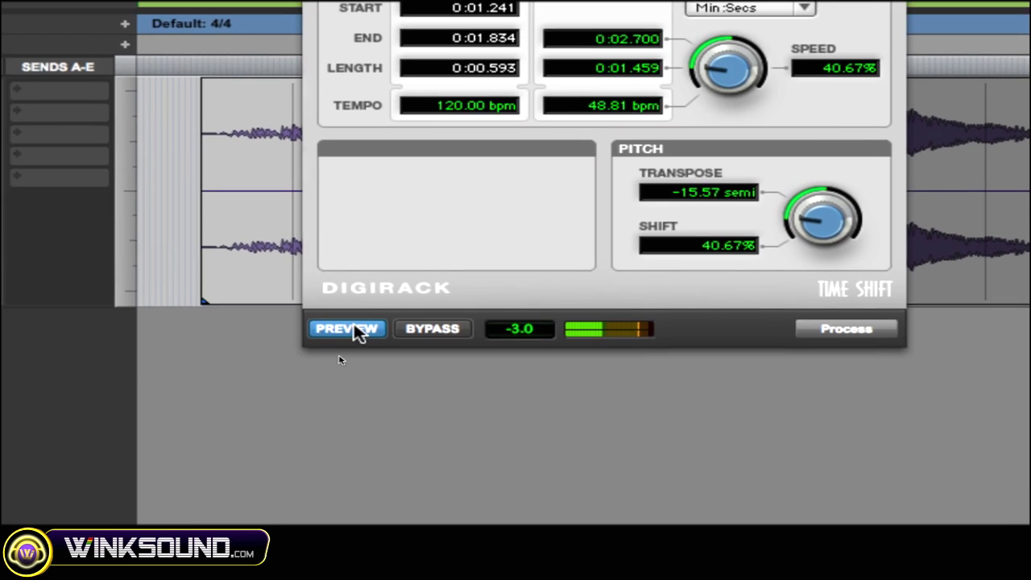
{"action": "left_click", "coordinate": [354, 368]}
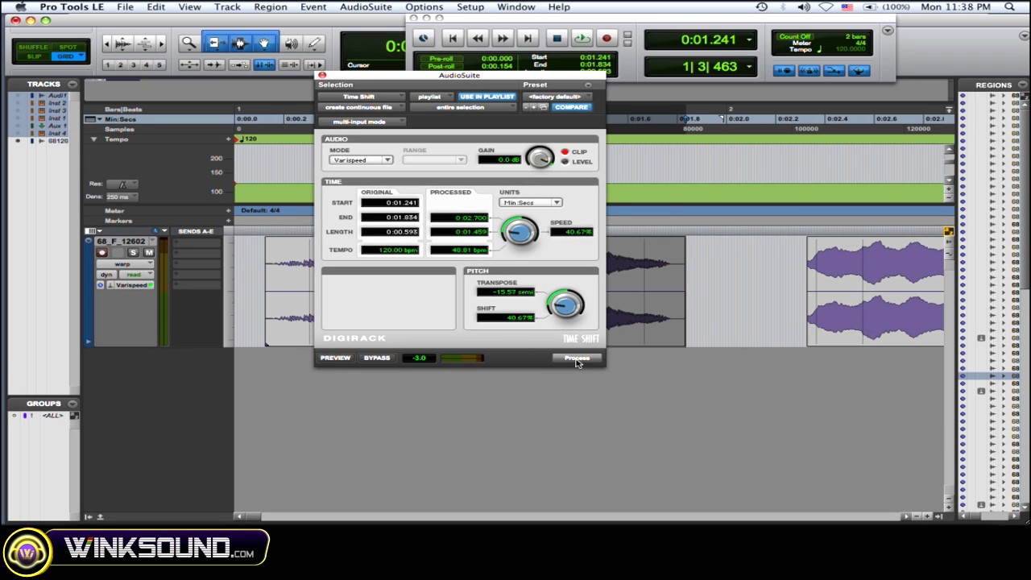
{"action": "left_click", "coordinate": [576, 358]}
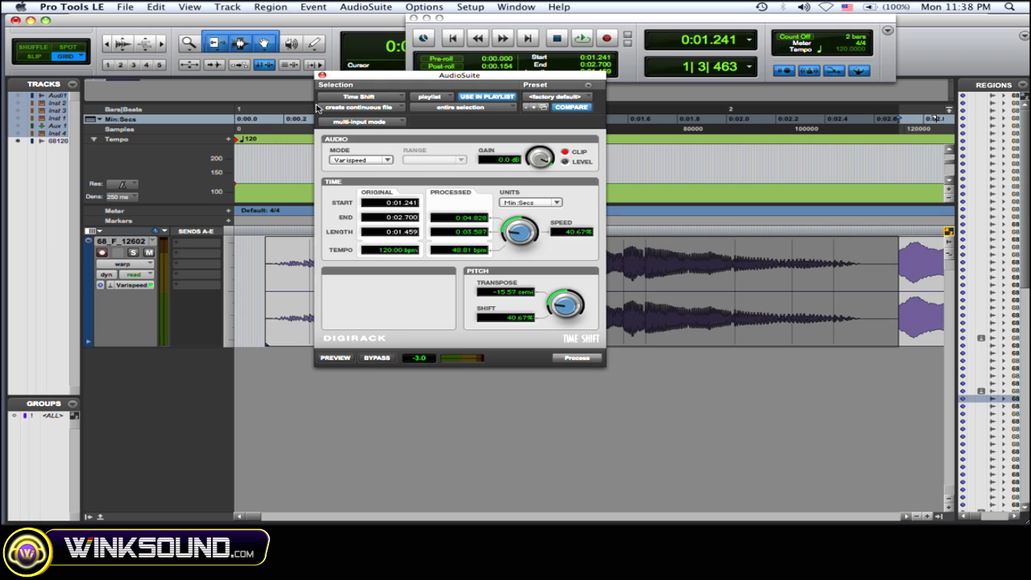
{"action": "left_click", "coordinate": [322, 75]}
Move the processed second region up against the end of the first region, and play the track from the beginning
{"action": "left_click_drag", "start_coordinate": [572, 320], "coordinate": [555, 320]}
{"action": "key", "text": "Return"}
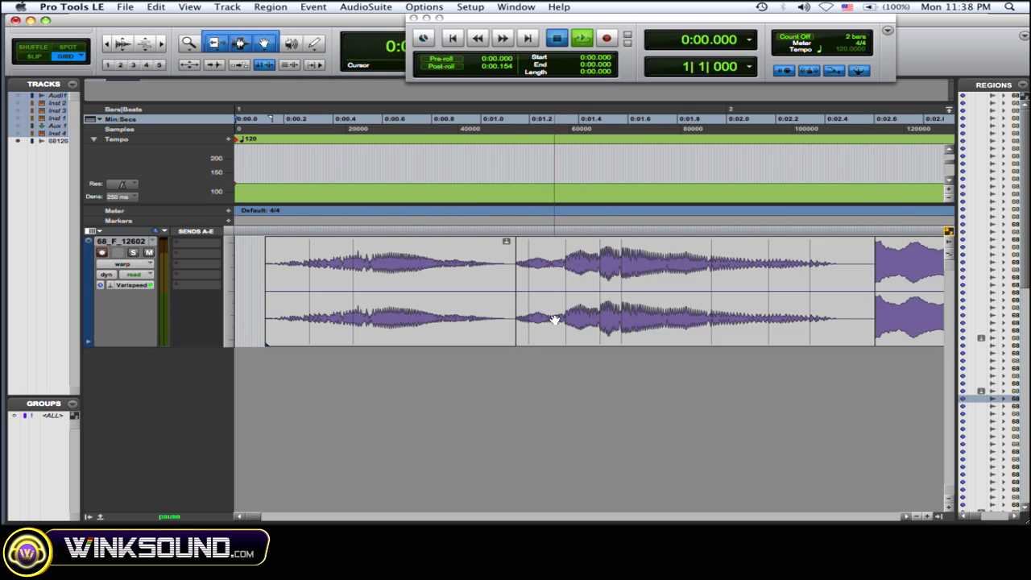
{"action": "key", "text": "space"}
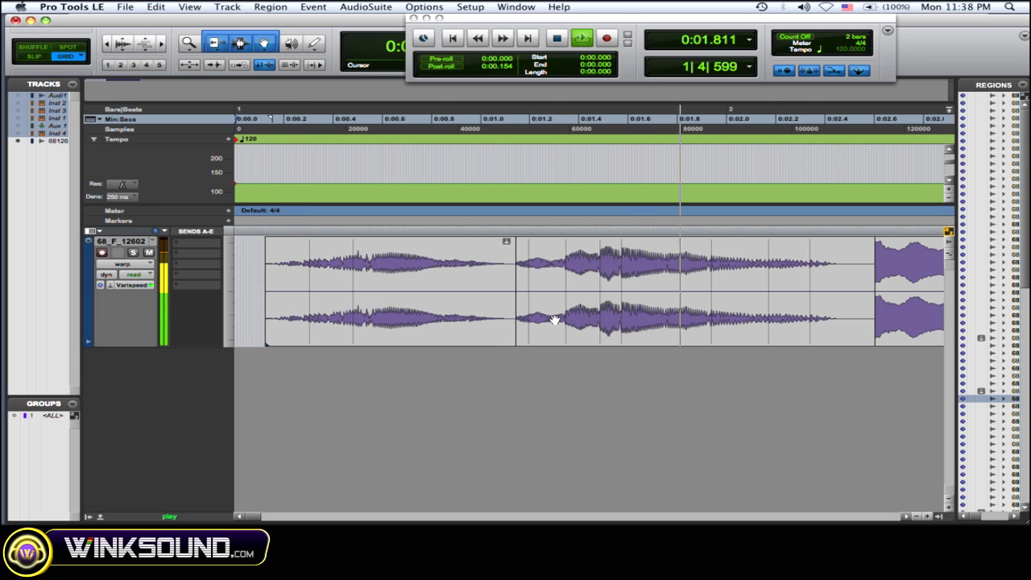
Stop playback, mute and hide the 68_F_12602 track, and show the six selected Audio, Inst and Aux tracks in its place
{"action": "key", "text": "space"}
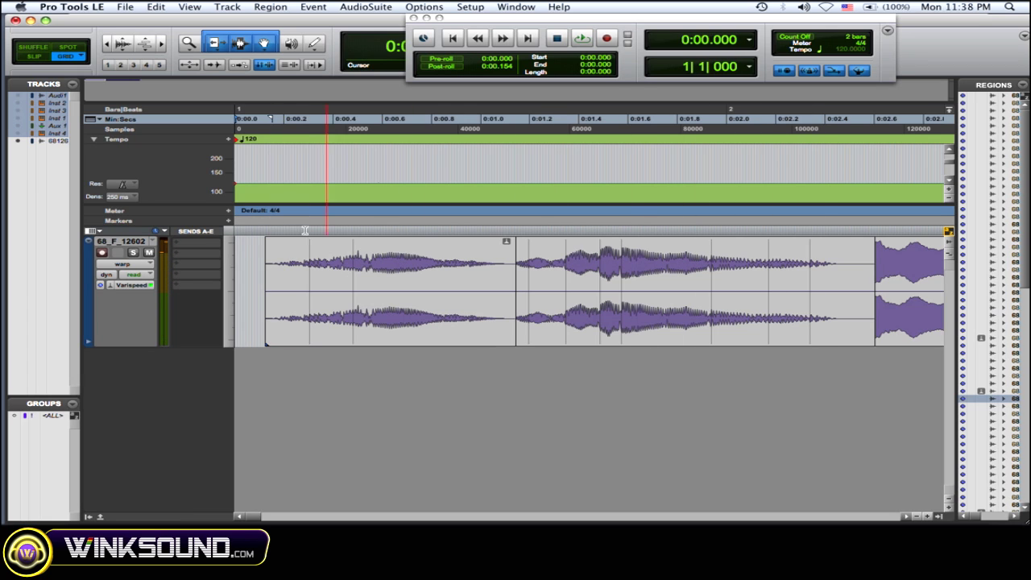
{"action": "left_click", "coordinate": [149, 253]}
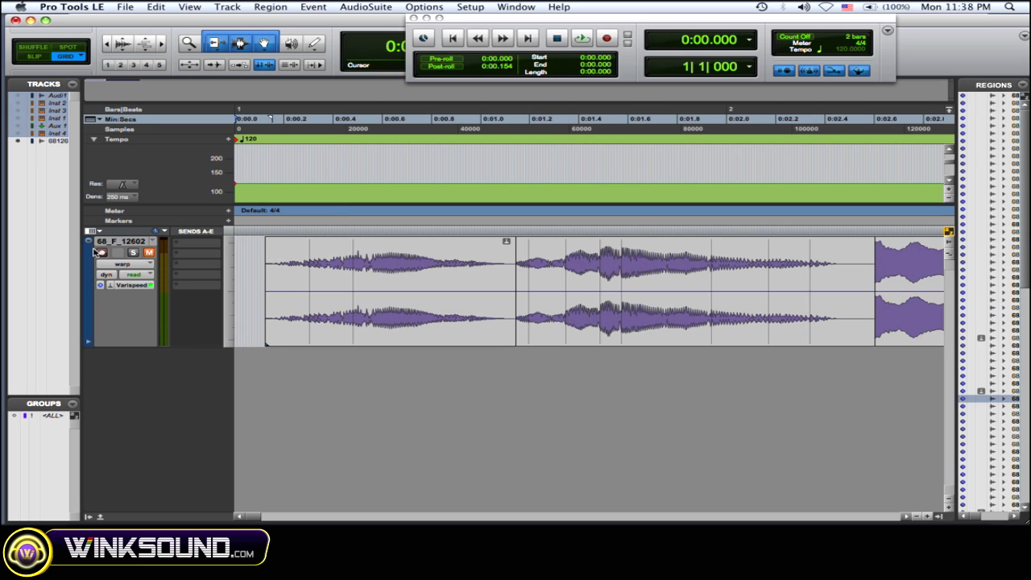
{"action": "left_click", "coordinate": [18, 141]}
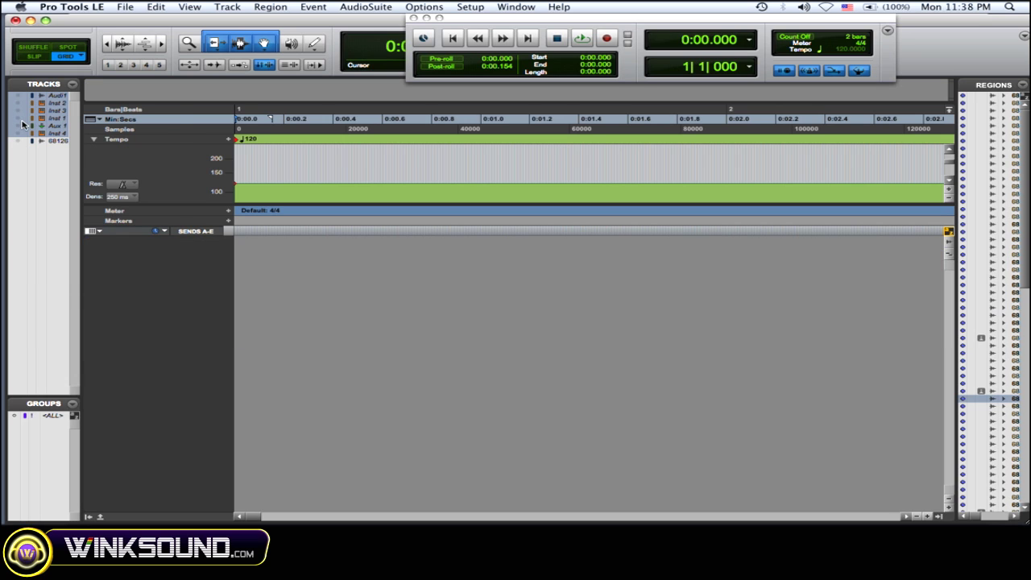
{"action": "right_click", "coordinate": [23, 123]}
{"action": "left_click", "coordinate": [89, 130]}
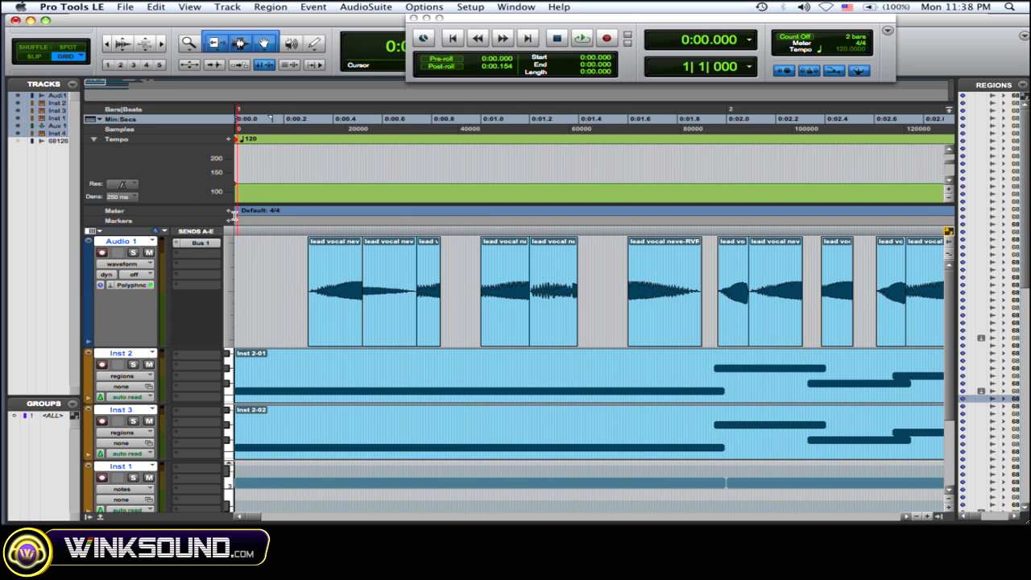
Select from the session start to the end of Audio 1's lead vocal neve-GAIN_01-02 region at 0:05.262, and play the selection
{"action": "left_click_drag", "start_coordinate": [233, 211], "coordinate": [725, 292]}
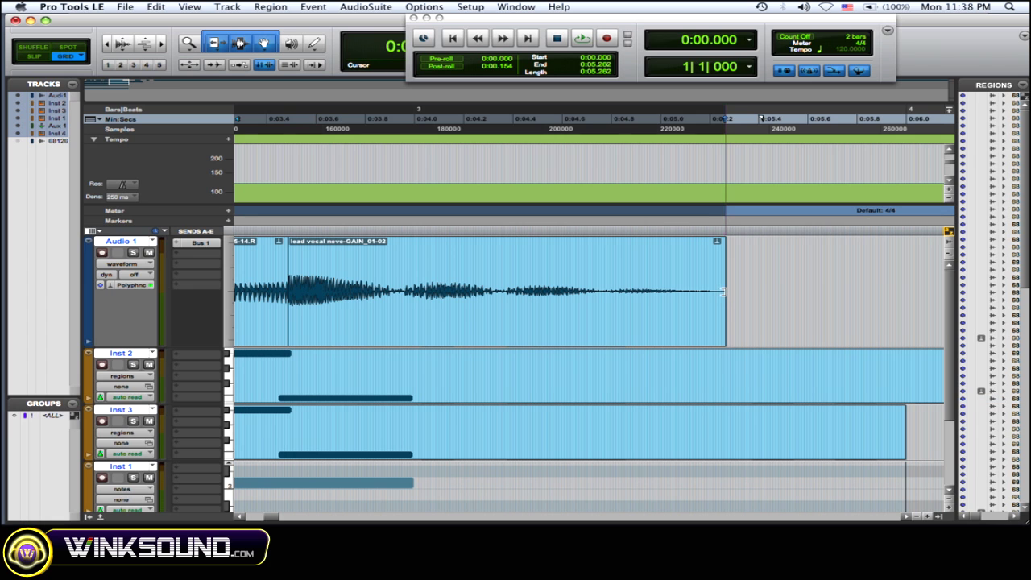
{"action": "key", "text": "Left"}
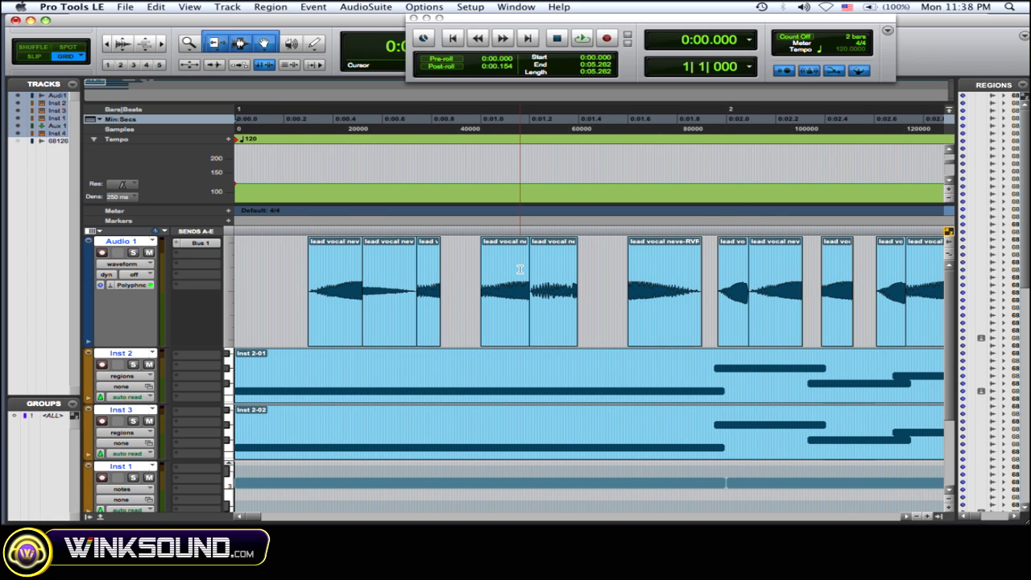
{"action": "key", "text": "space"}
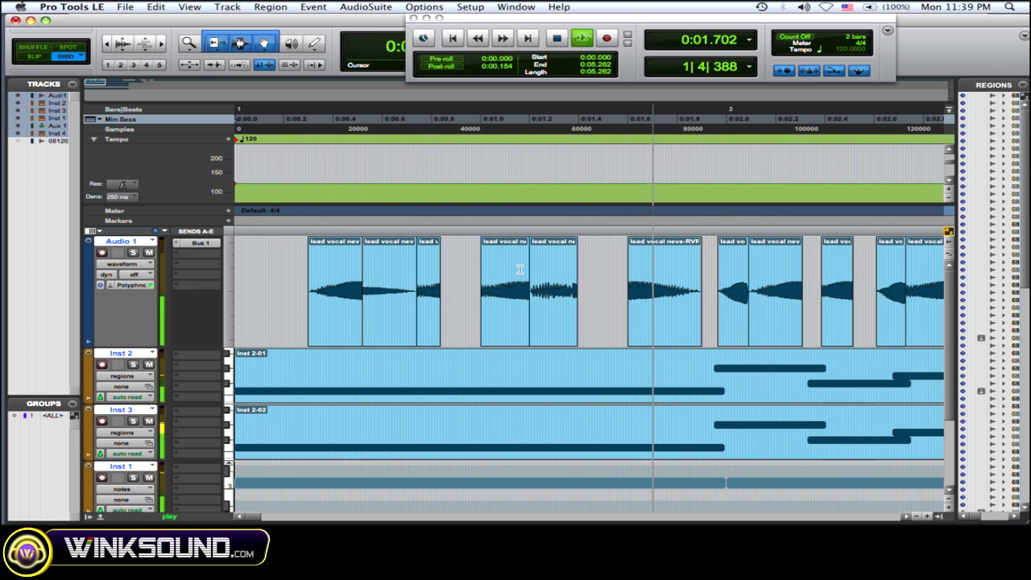